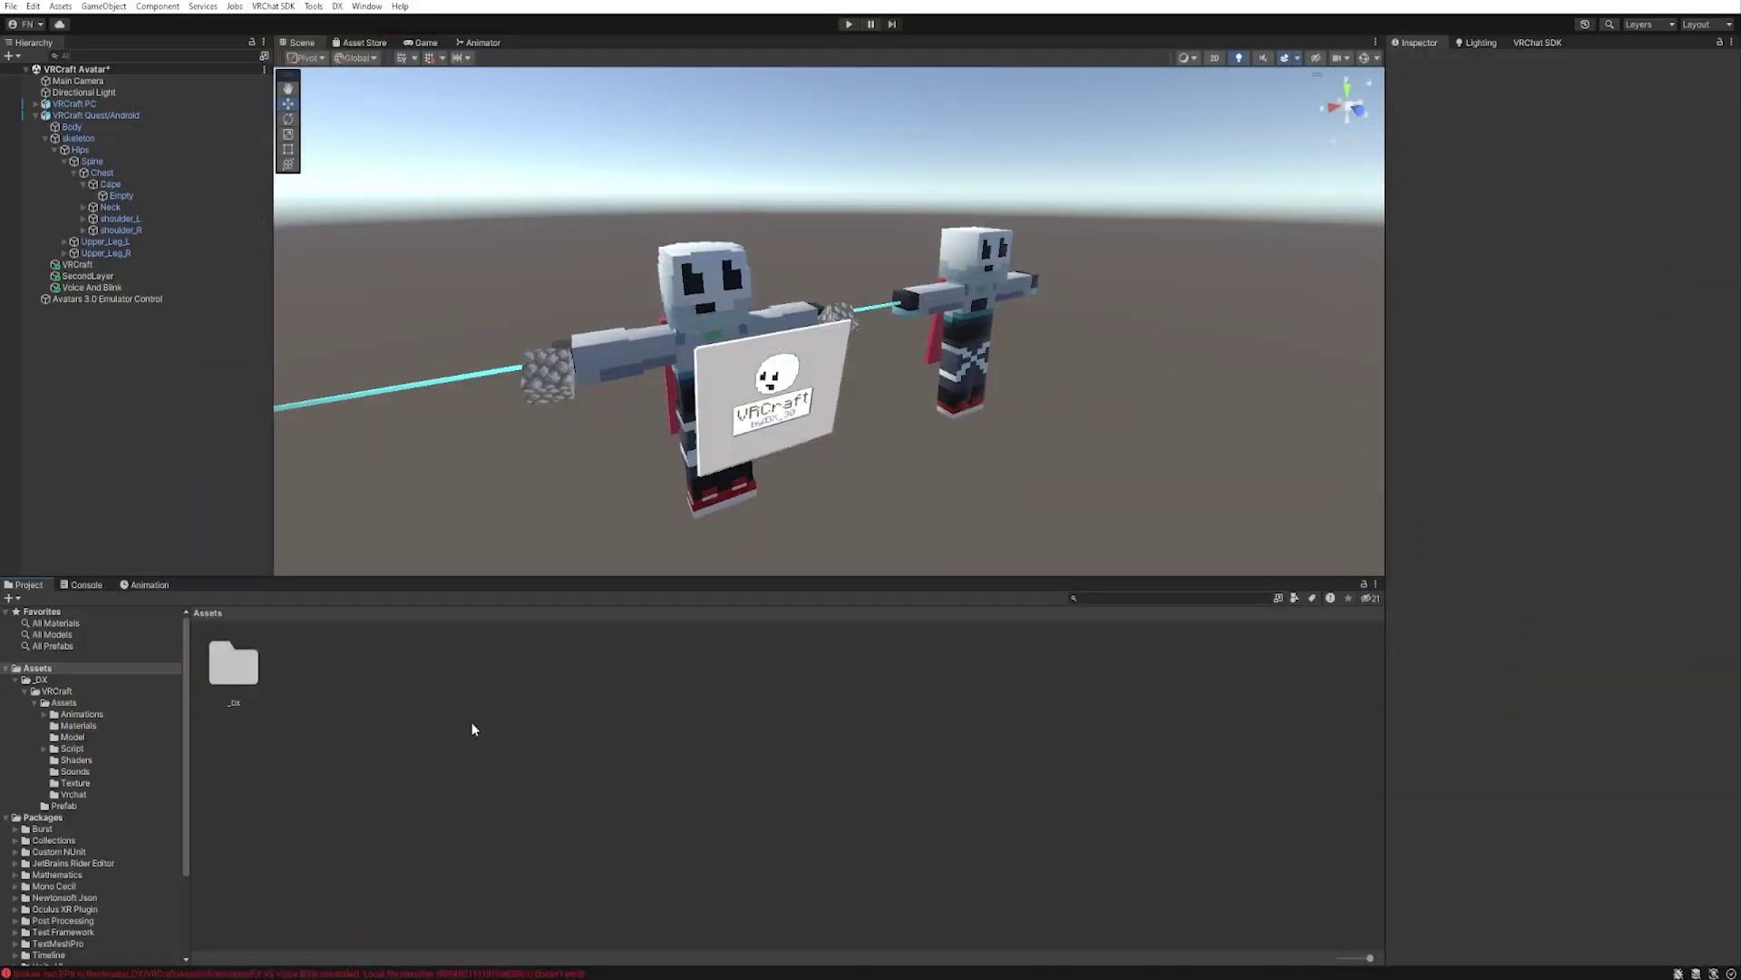
Open the VRCraft Avatar scene from _DX > VRCraft and orbit to view the avatars from the side
{"action": "double_click", "coordinate": [251, 662]}
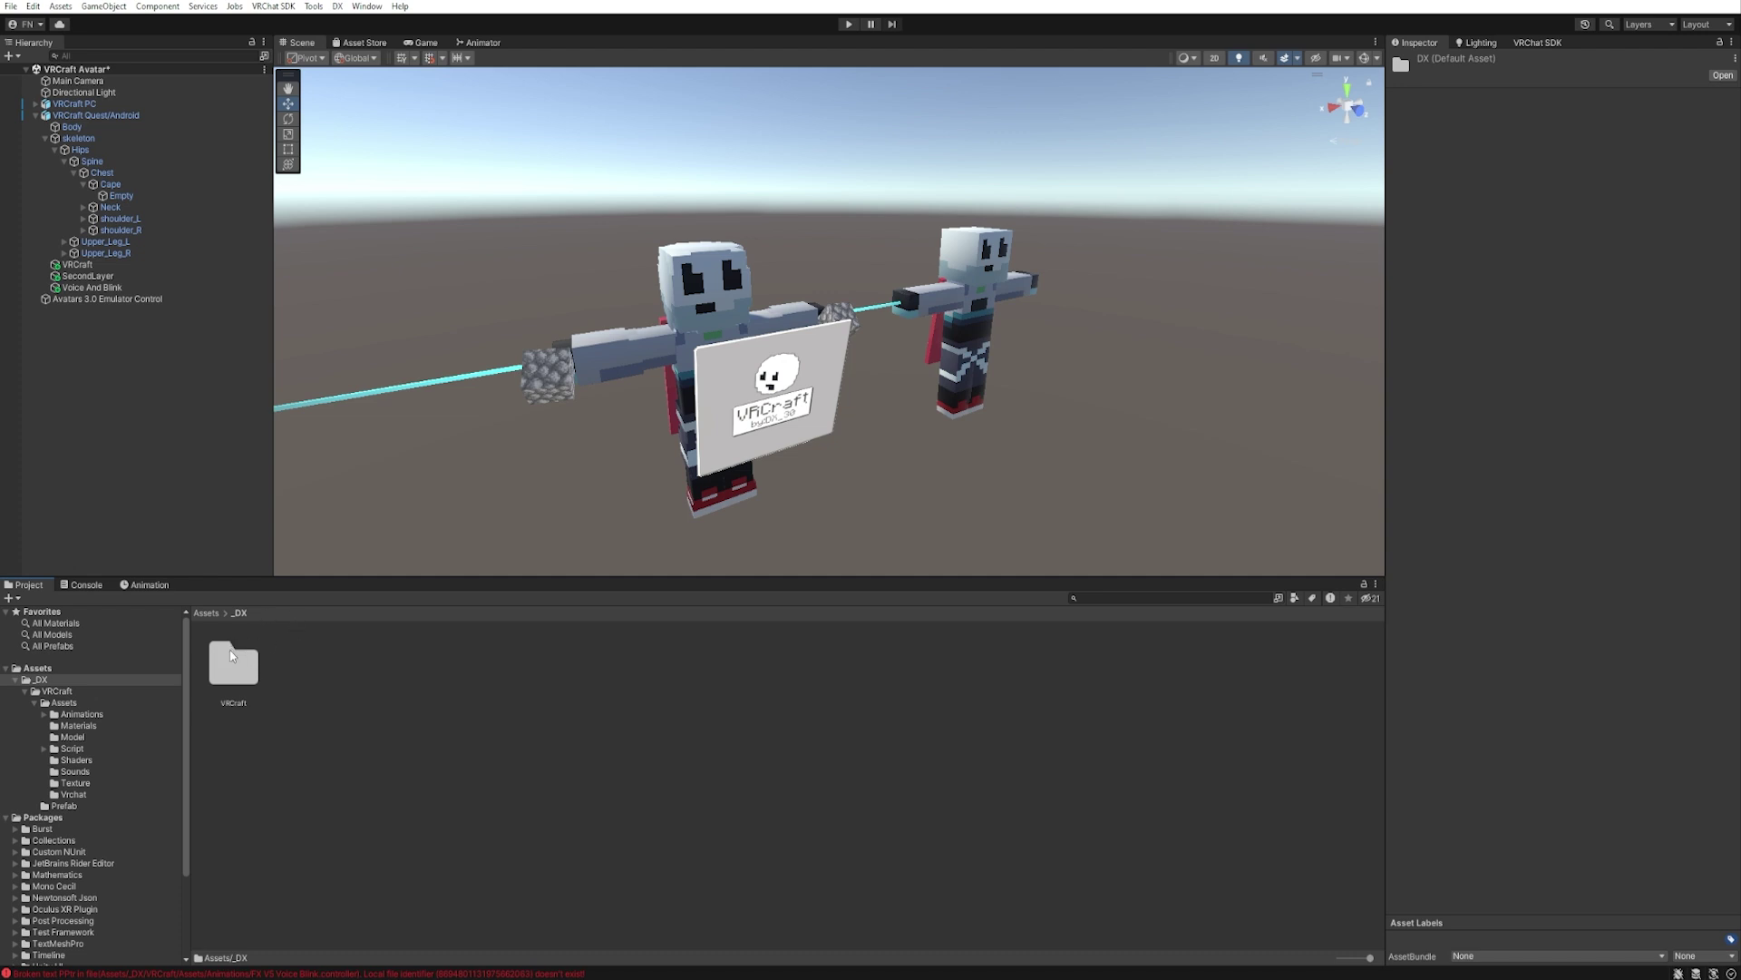
{"action": "double_click", "coordinate": [232, 654]}
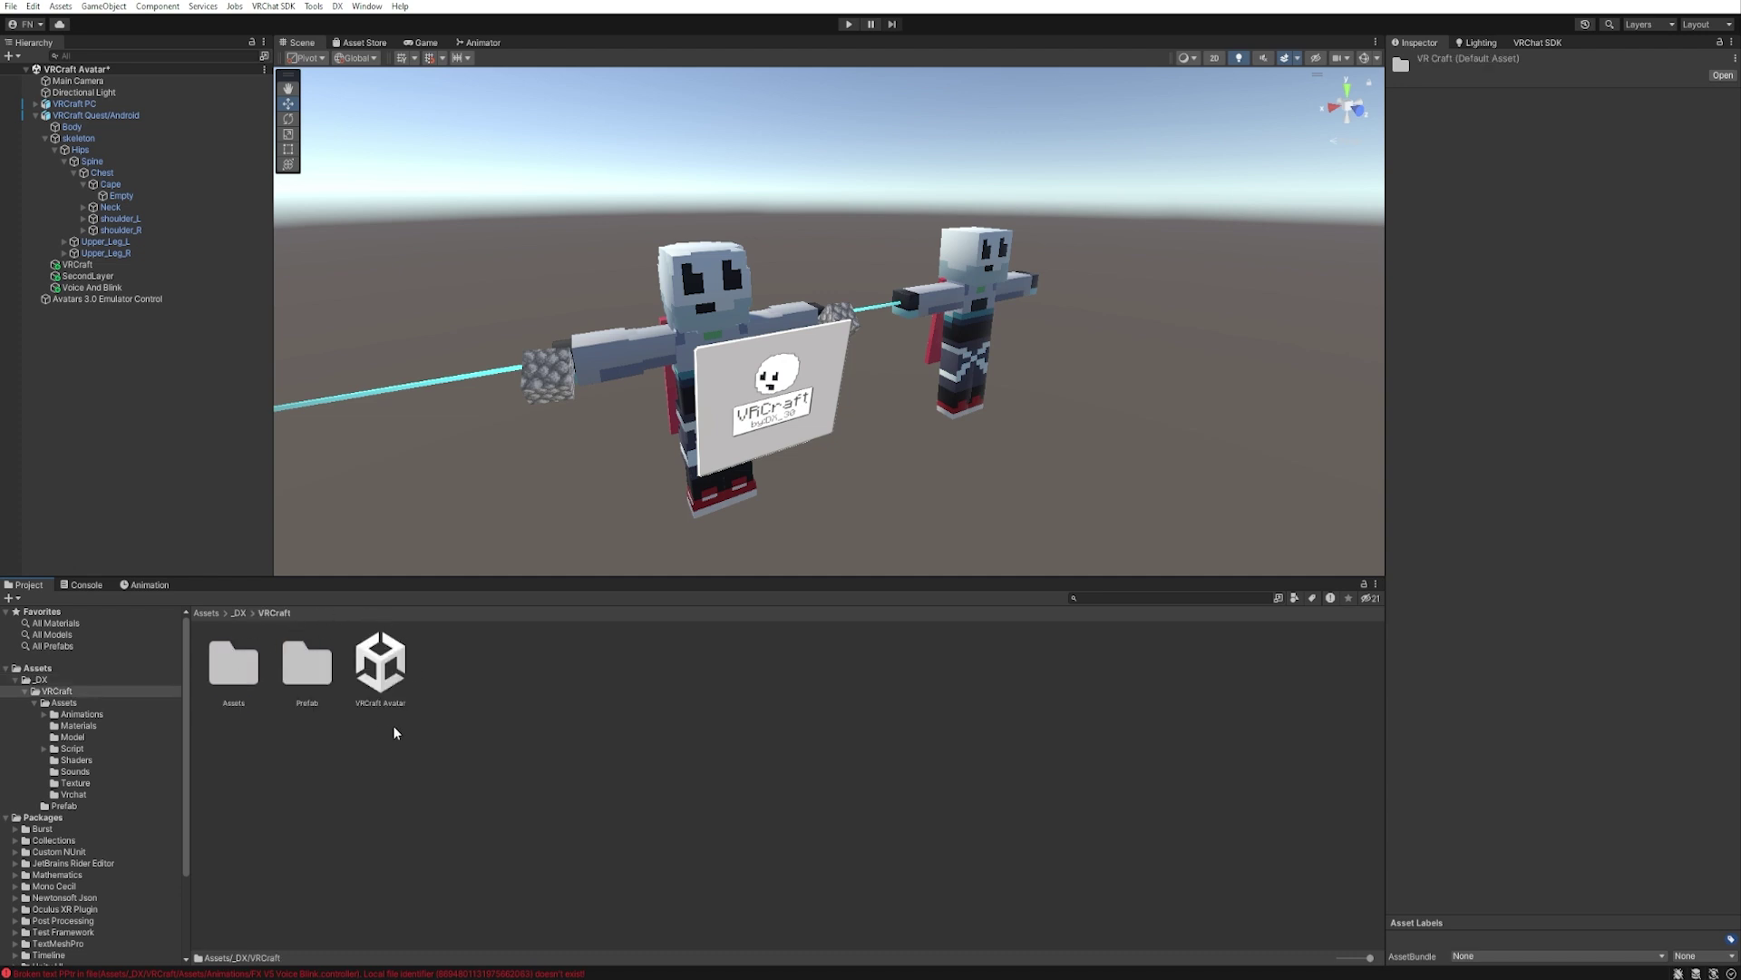
{"action": "left_click", "coordinate": [390, 689]}
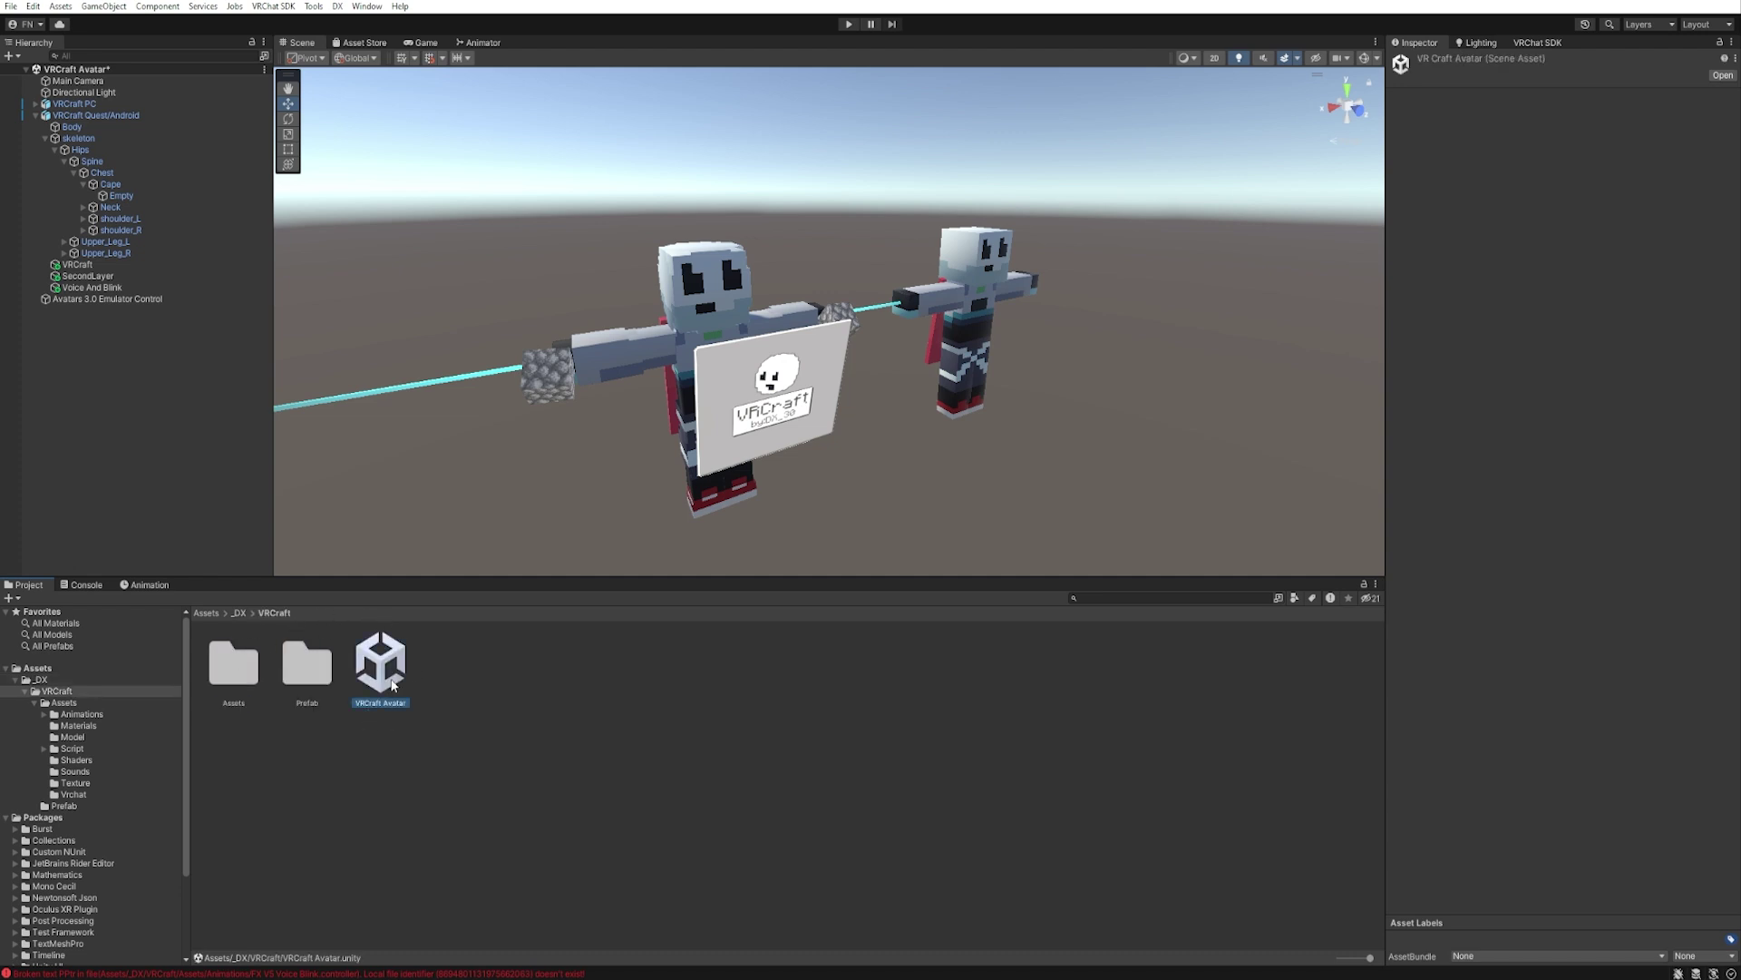
{"action": "double_click", "coordinate": [393, 685]}
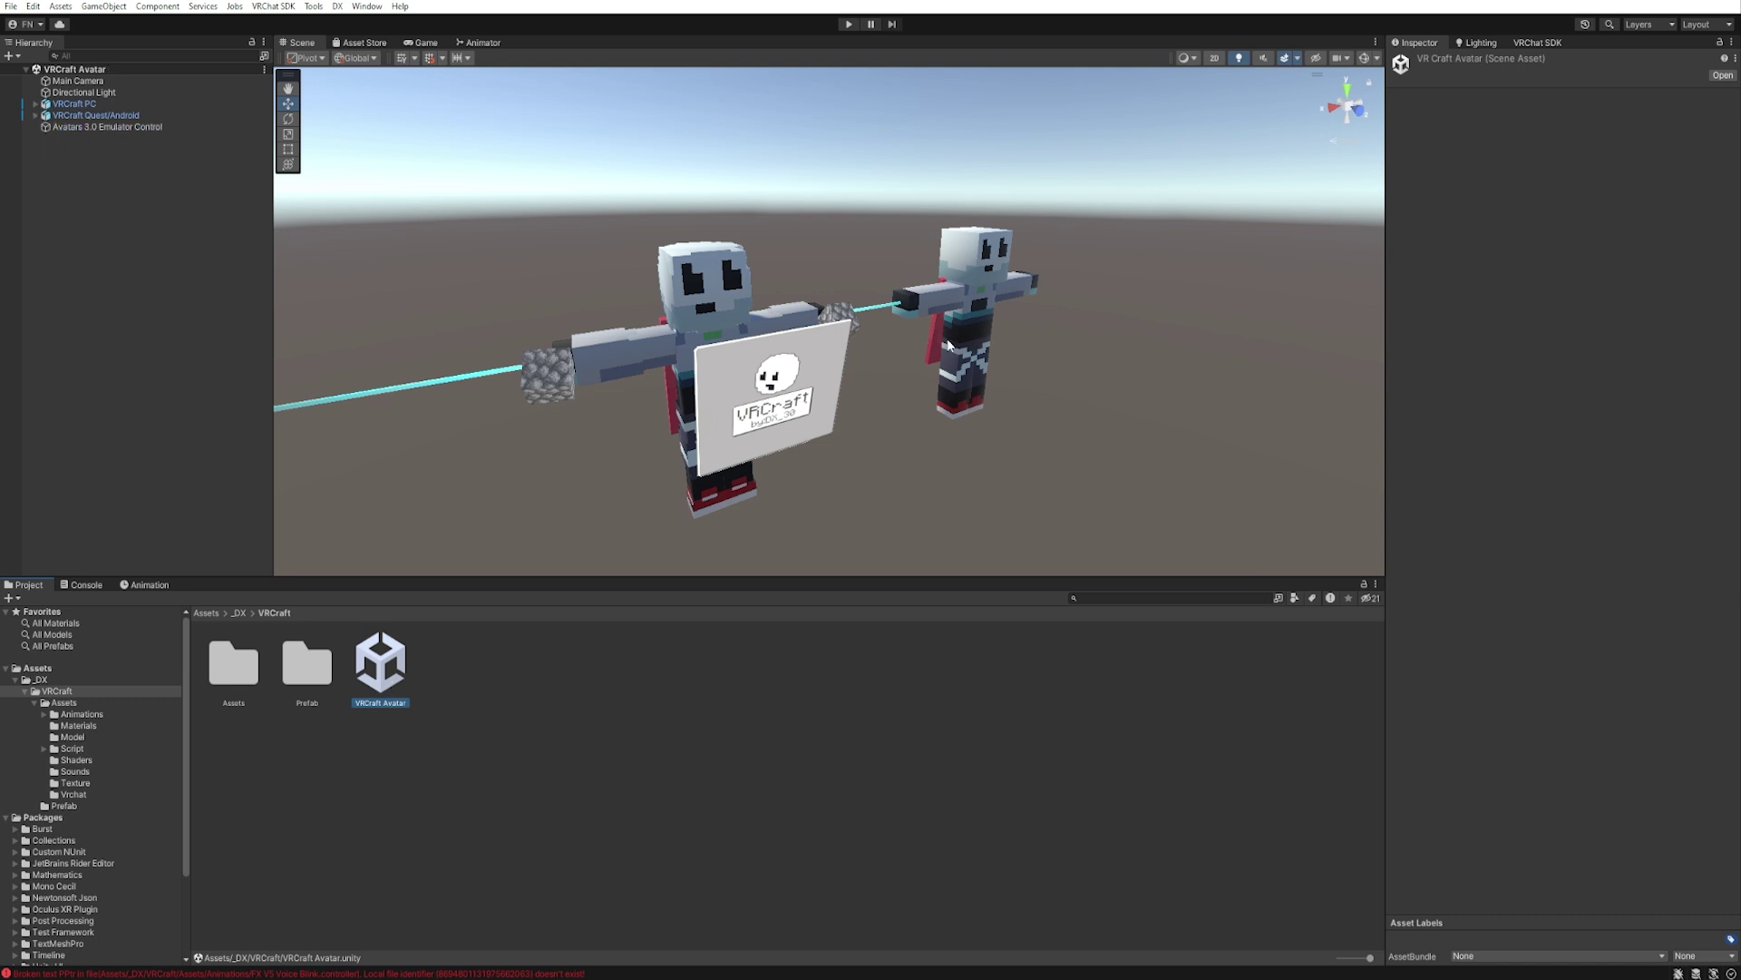
{"action": "left_click_drag", "start_coordinate": [1045, 296], "coordinate": [697, 292], "text": "alt"}
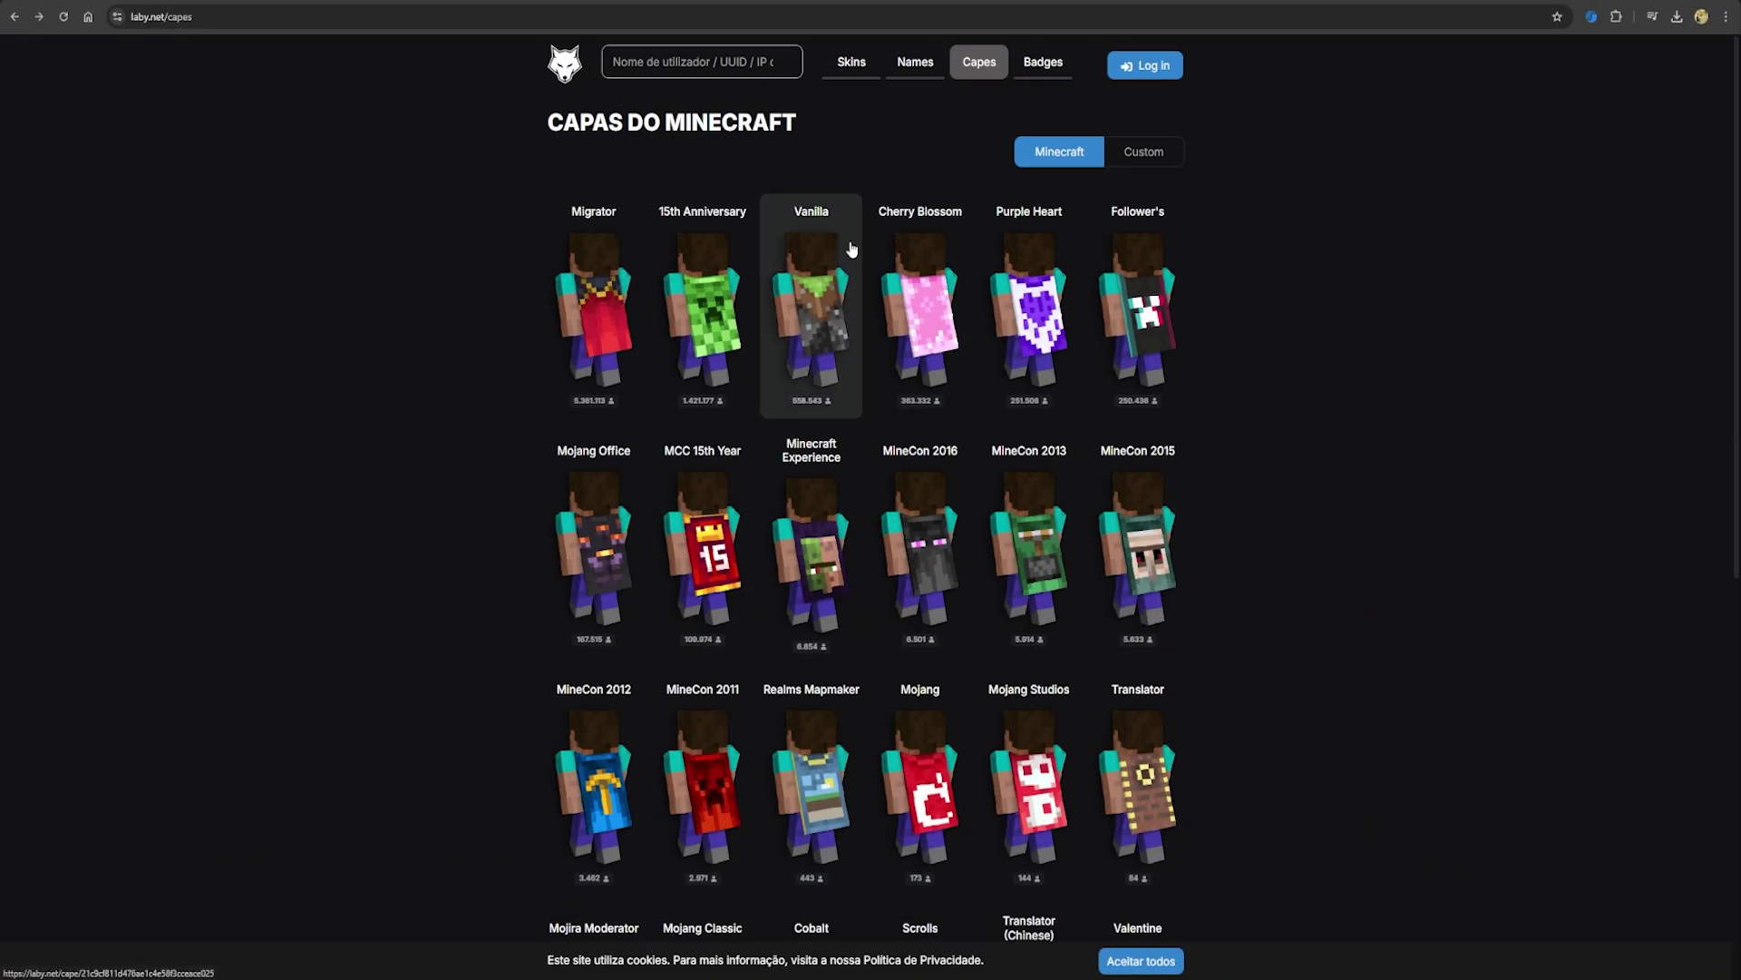
Scroll down the laby.net capes list toward Millionth Customer, dB and Prismarine, then back up
{"action": "scroll", "coordinate": [851, 248], "scroll_direction": "down", "scroll_amount": 3}
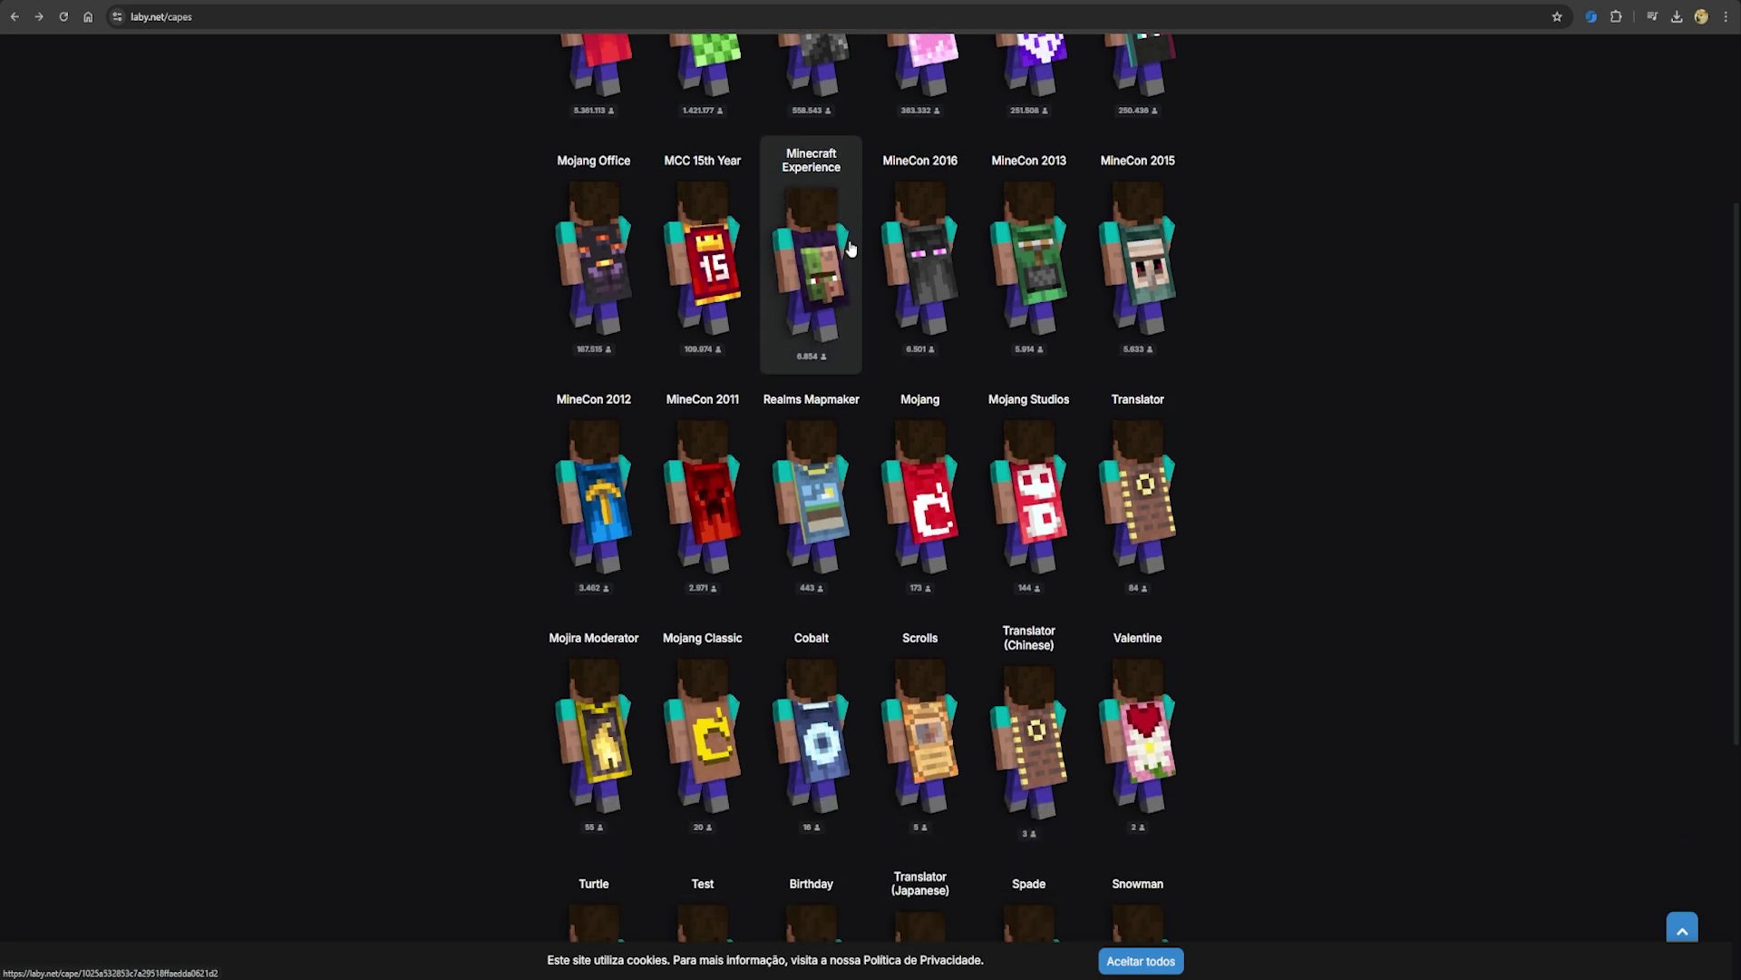
{"action": "scroll", "coordinate": [851, 245], "scroll_direction": "down", "scroll_amount": 1}
{"action": "scroll", "coordinate": [851, 239], "scroll_direction": "down", "scroll_amount": 4}
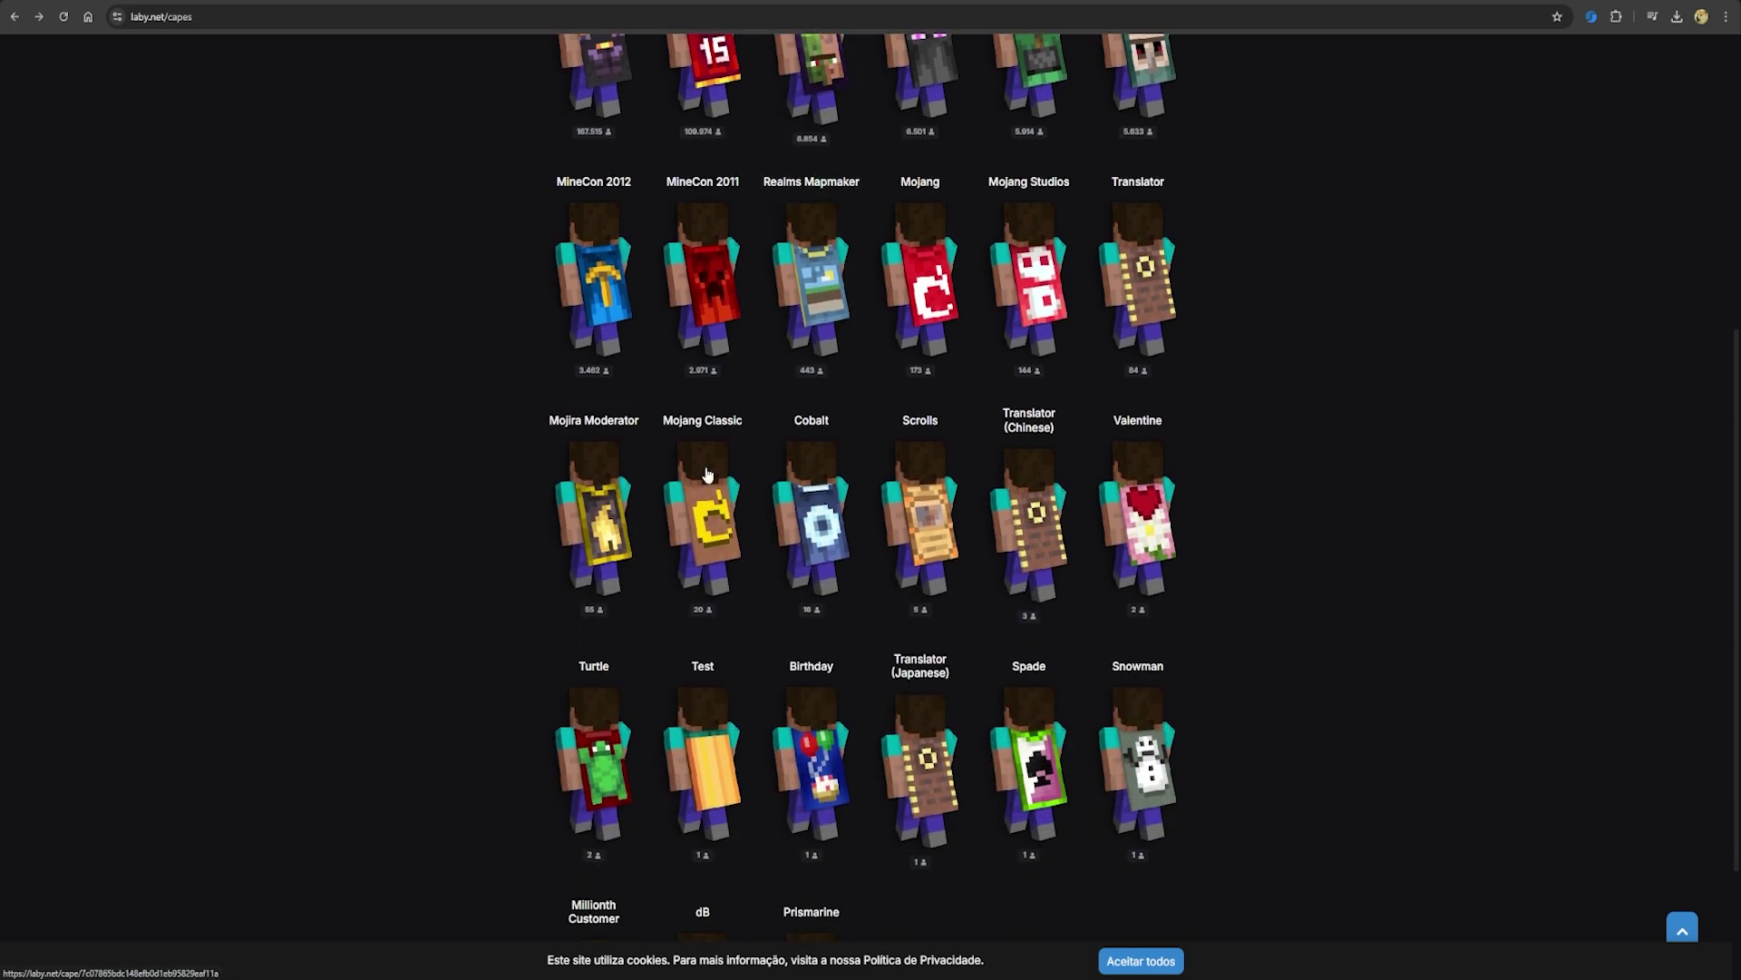
{"action": "scroll", "coordinate": [1097, 667], "scroll_direction": "up", "scroll_amount": 8}
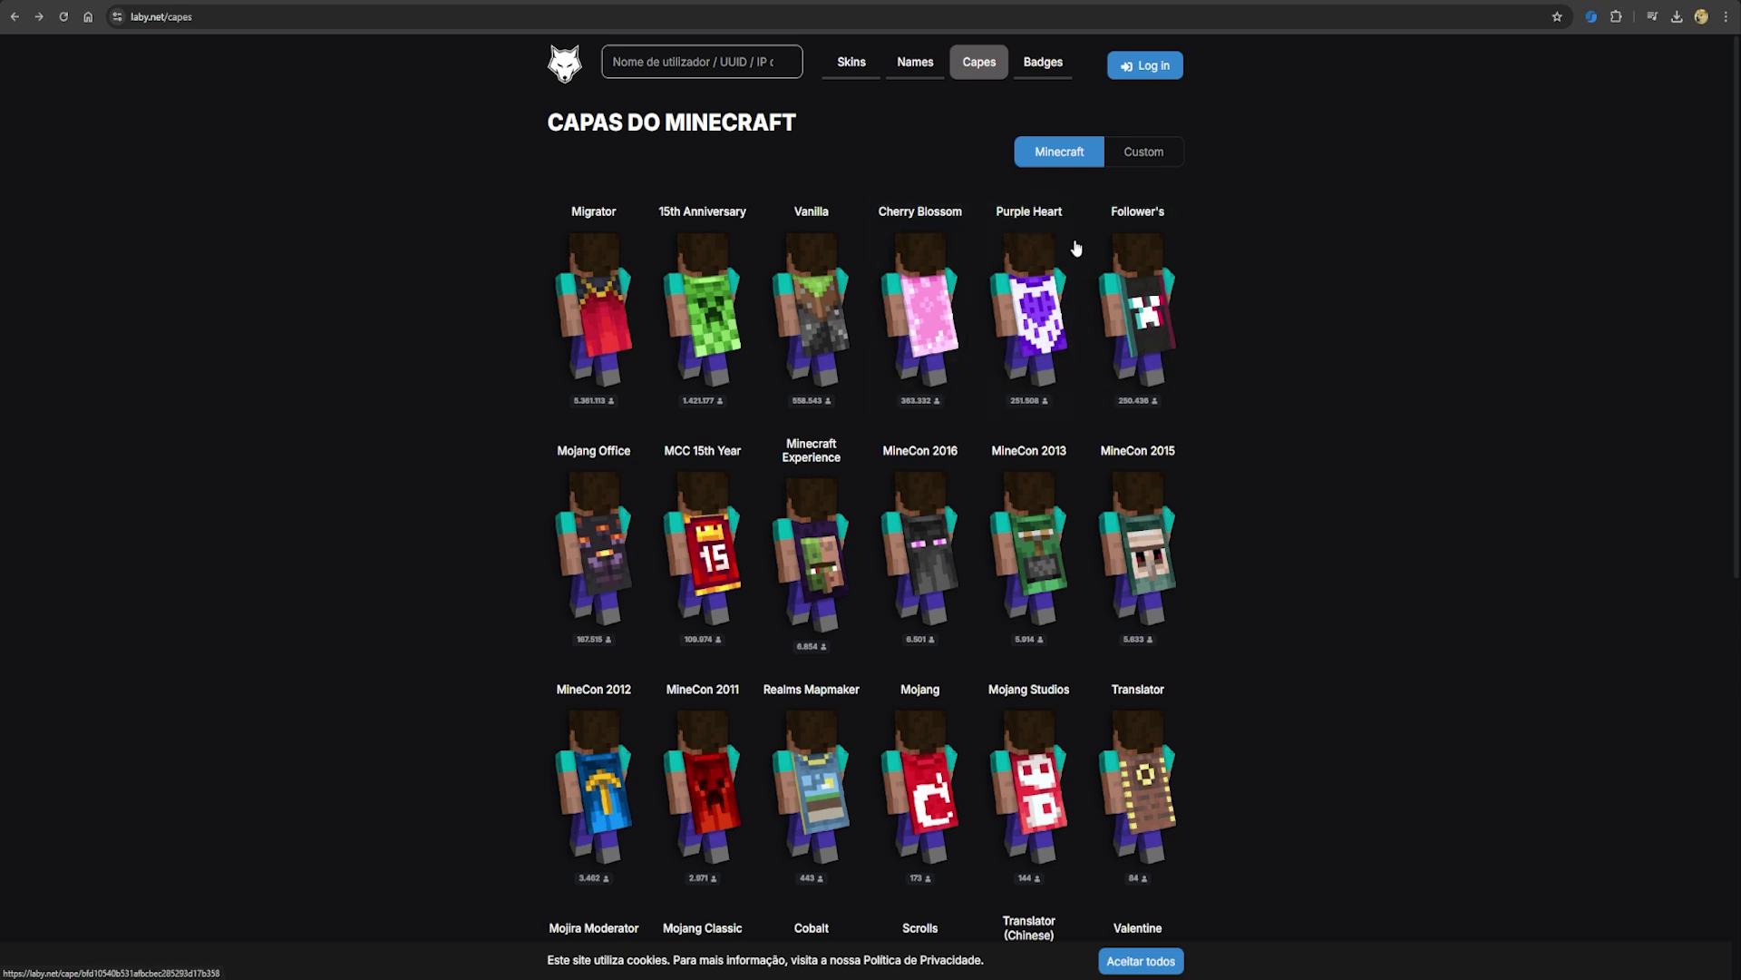
Open the Follower's cape page, inspect its 3D preview, and save its texture as TikTok Cape.png
{"action": "left_click", "coordinate": [1148, 286]}
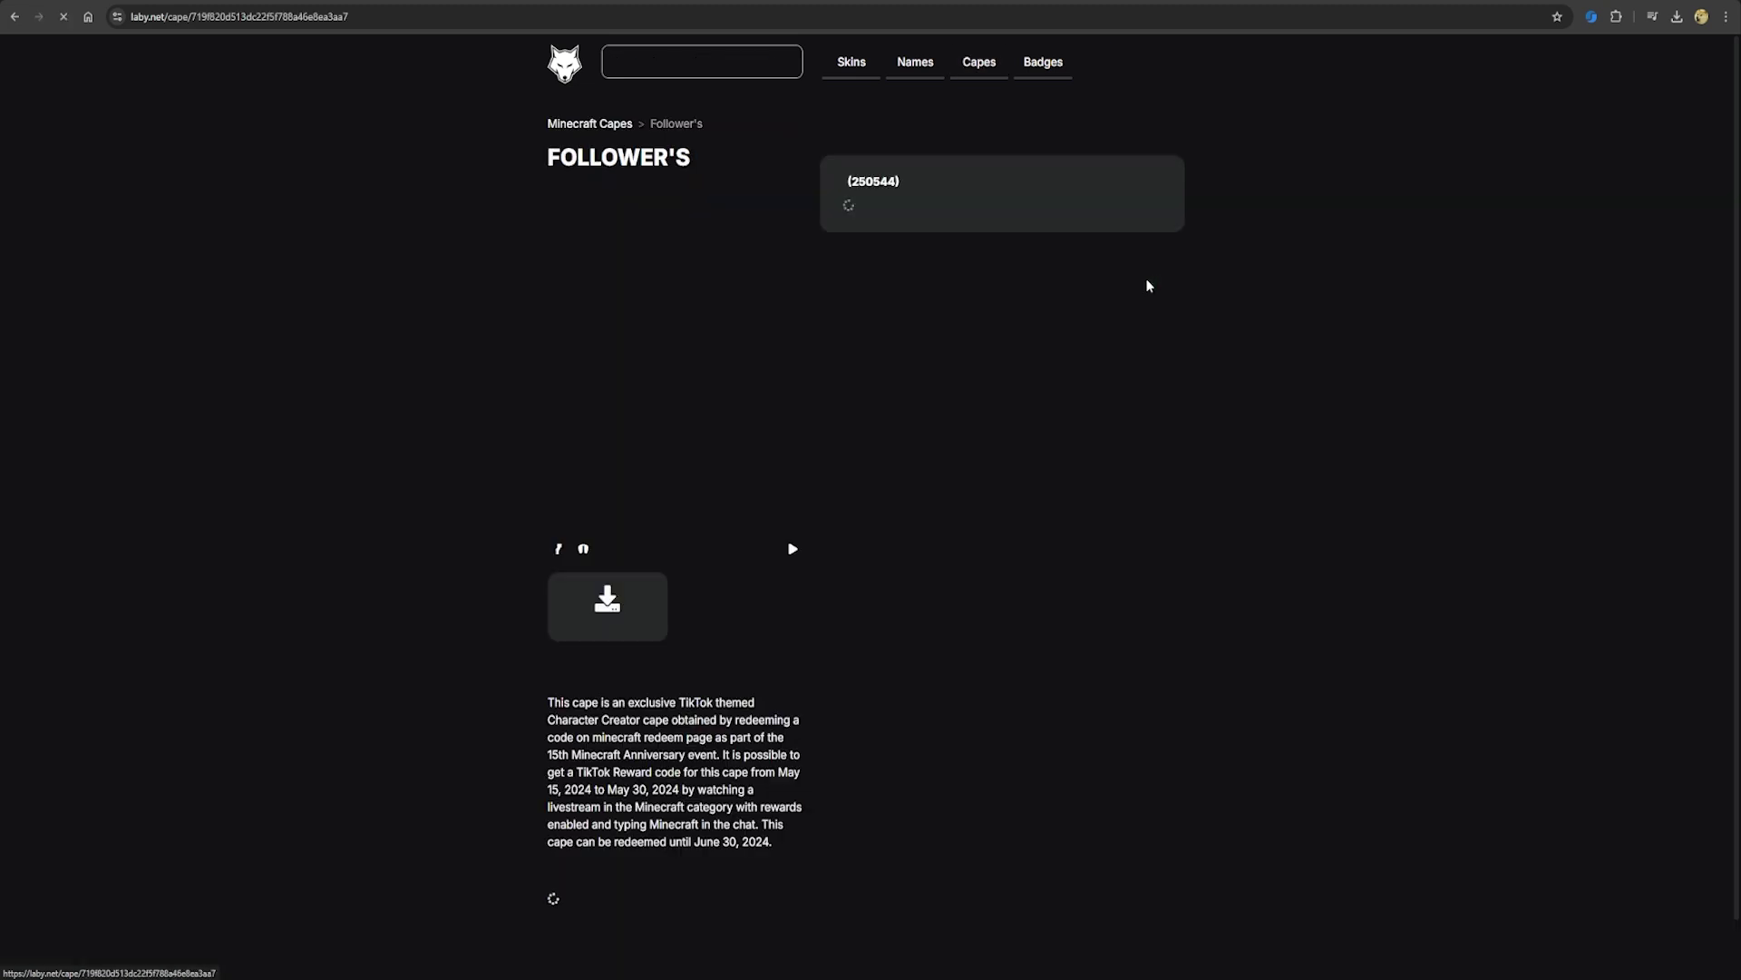
{"action": "left_click_drag", "start_coordinate": [724, 294], "coordinate": [667, 355]}
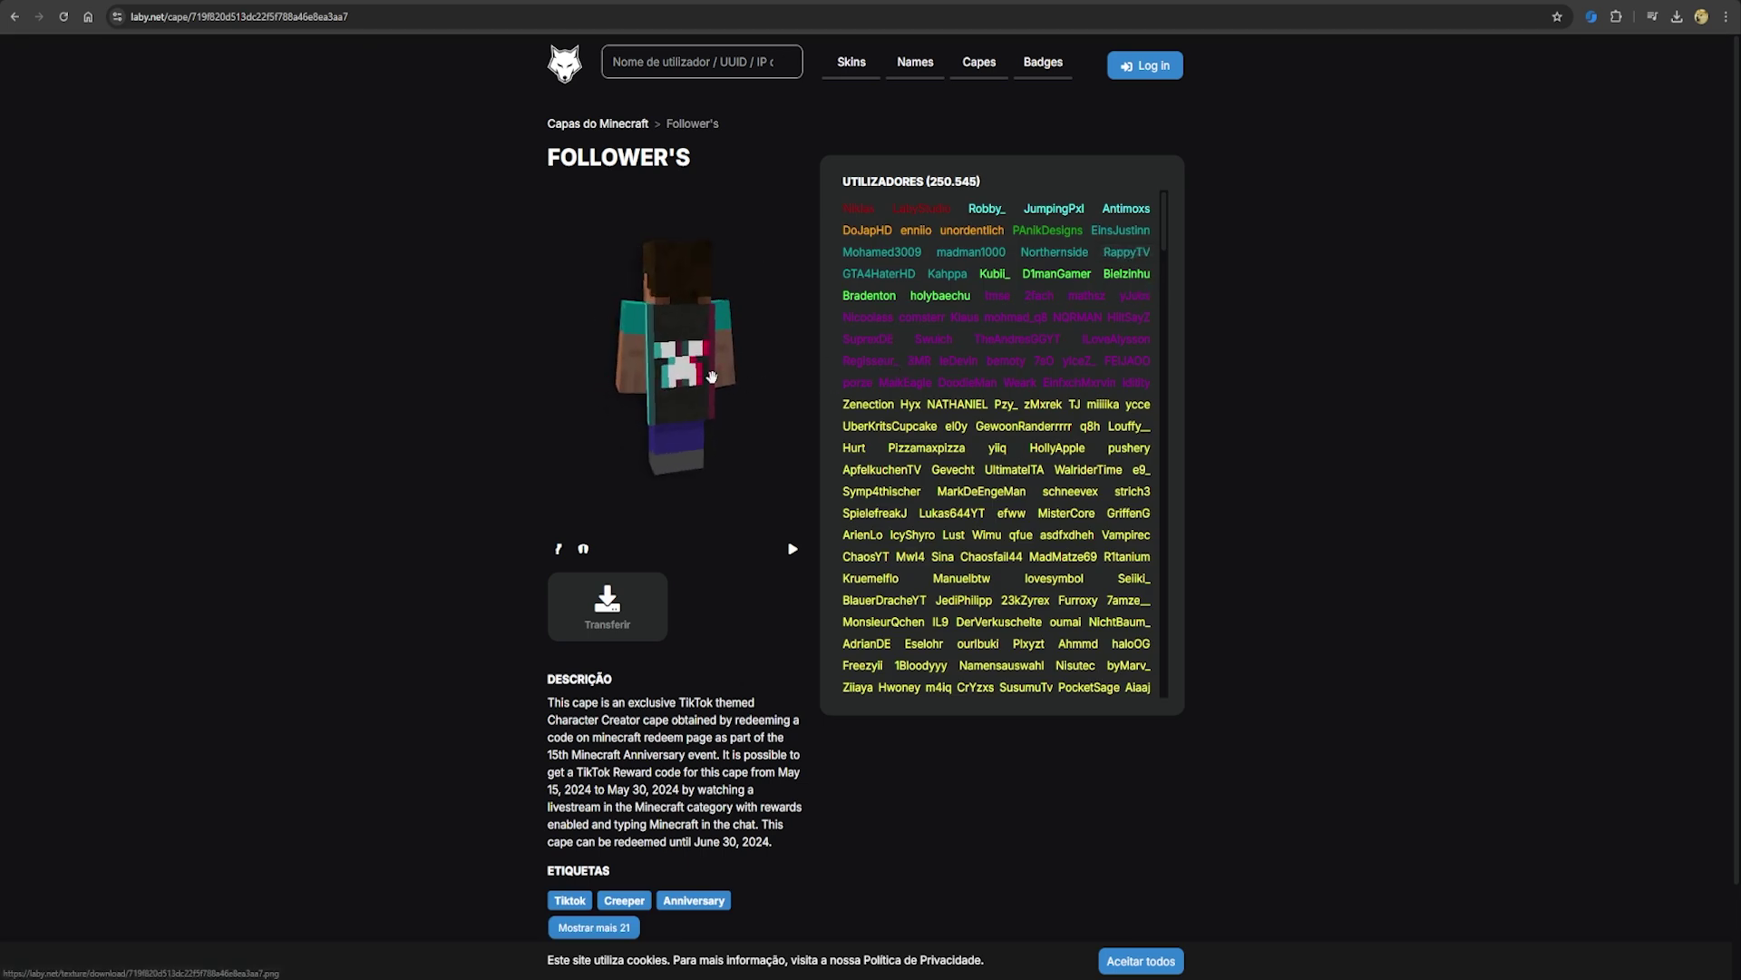
{"action": "left_click", "coordinate": [608, 617]}
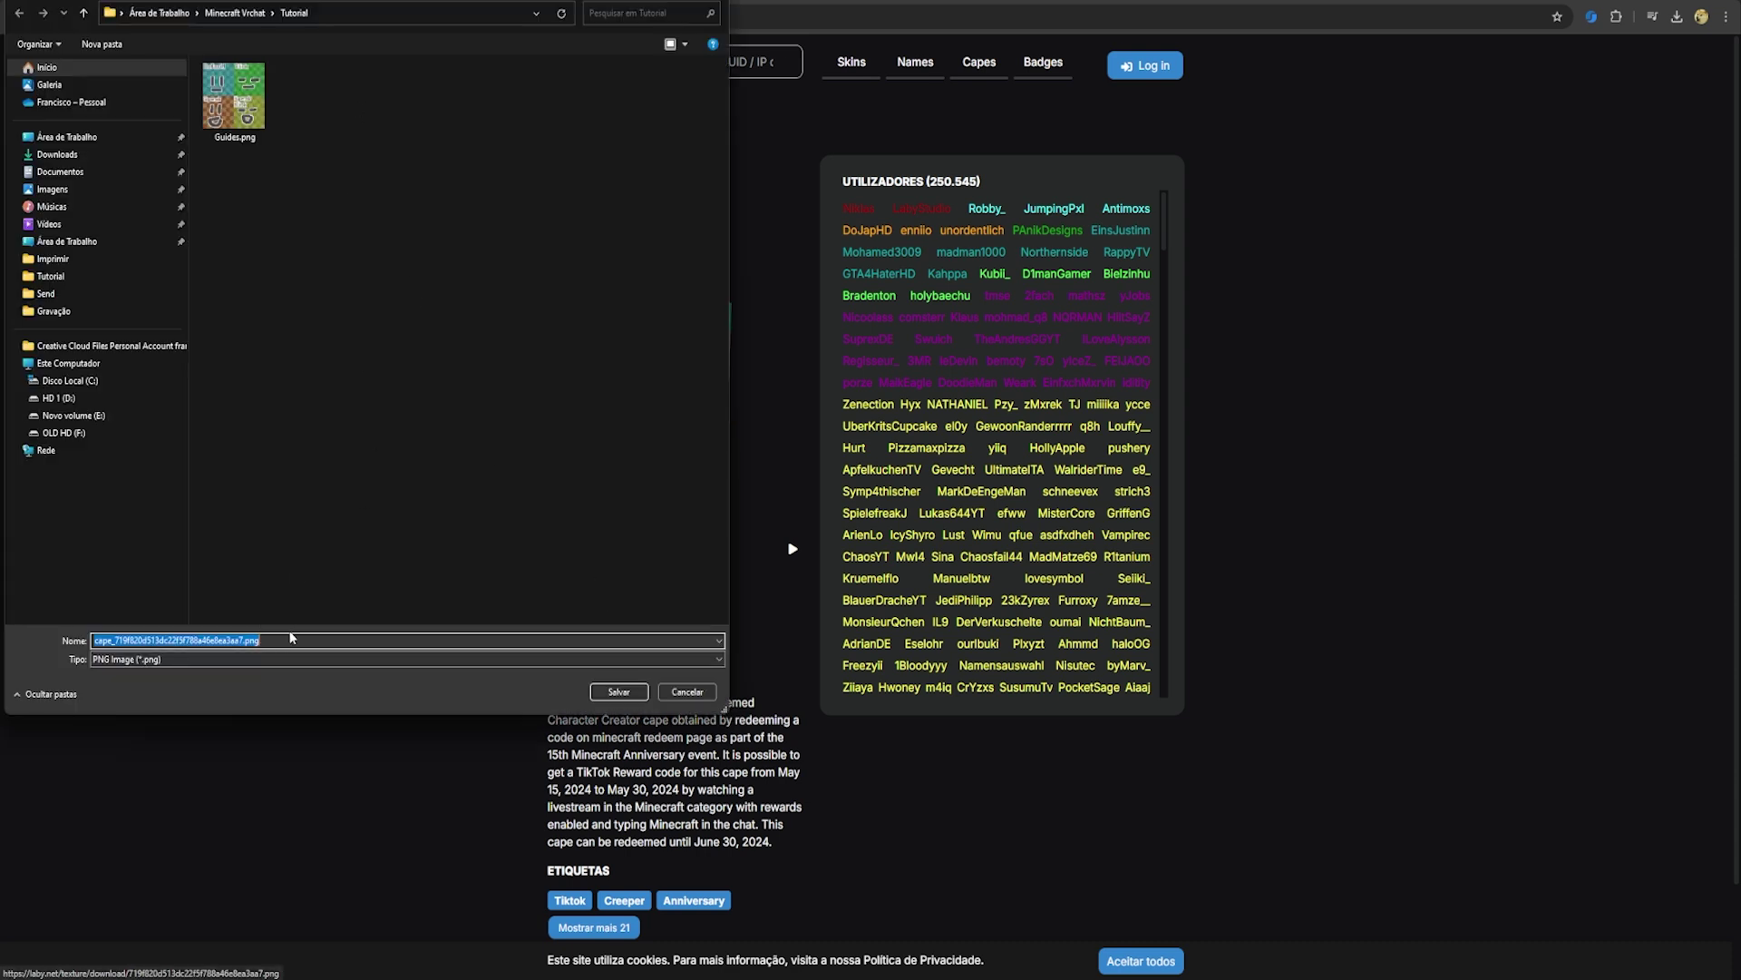
{"action": "type", "text": "TikTok Cape"}
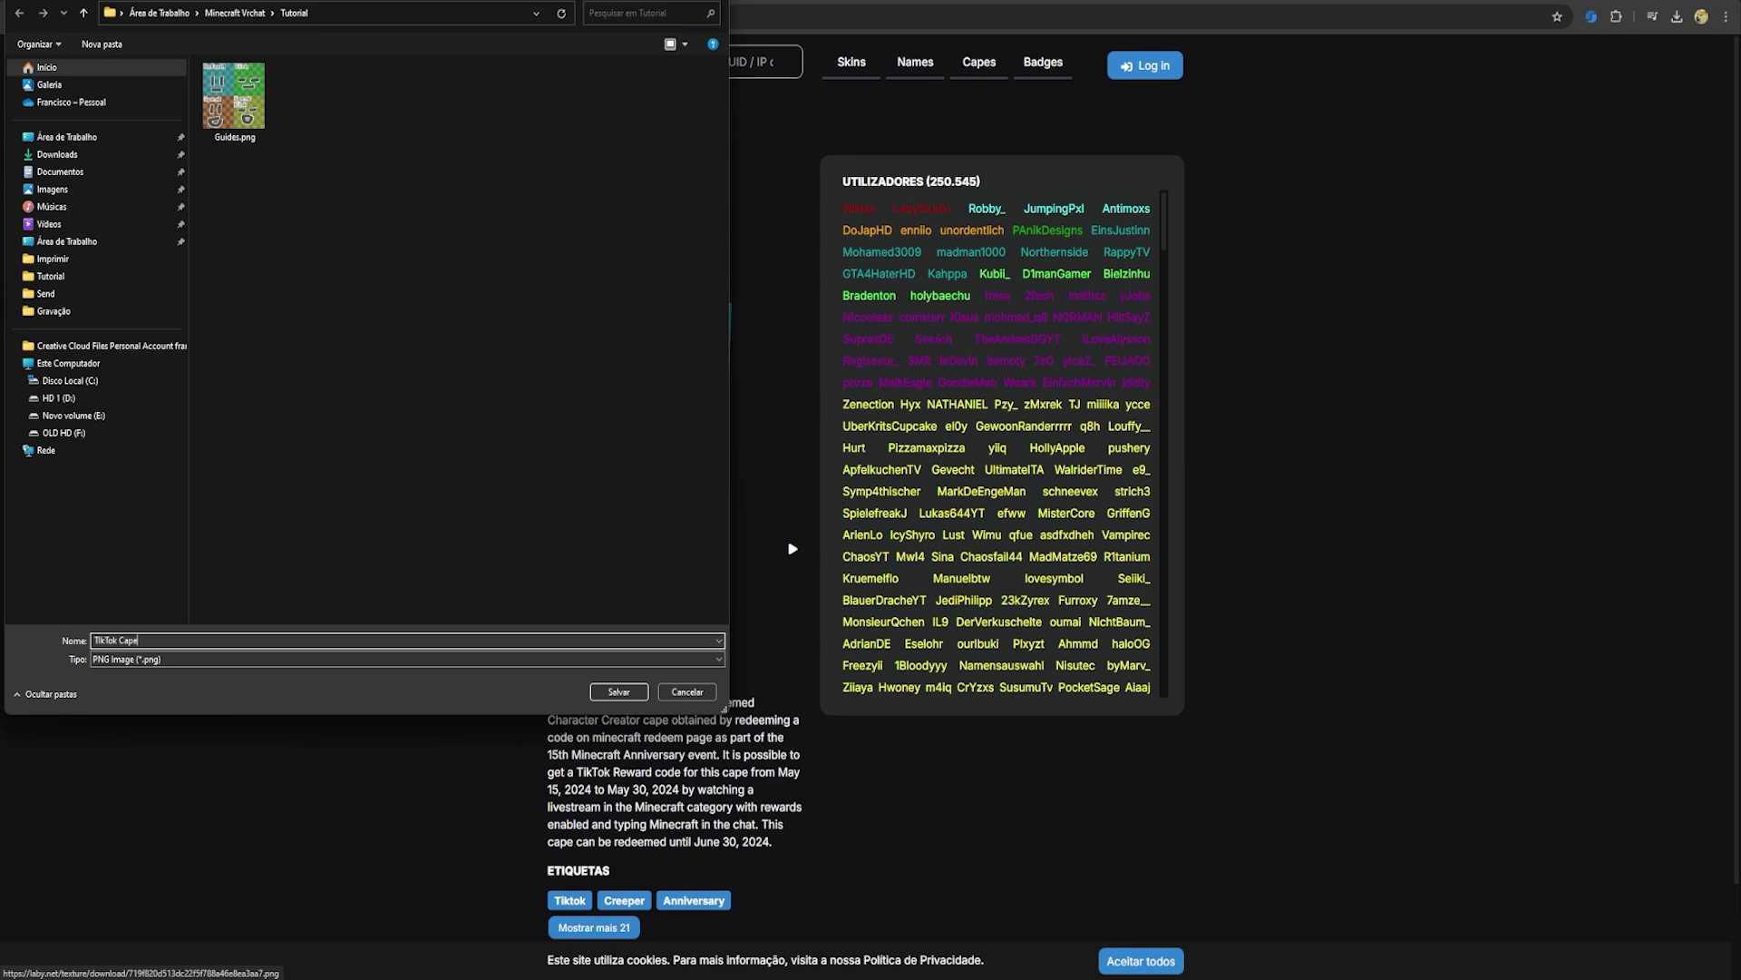
{"action": "key", "text": "Return"}
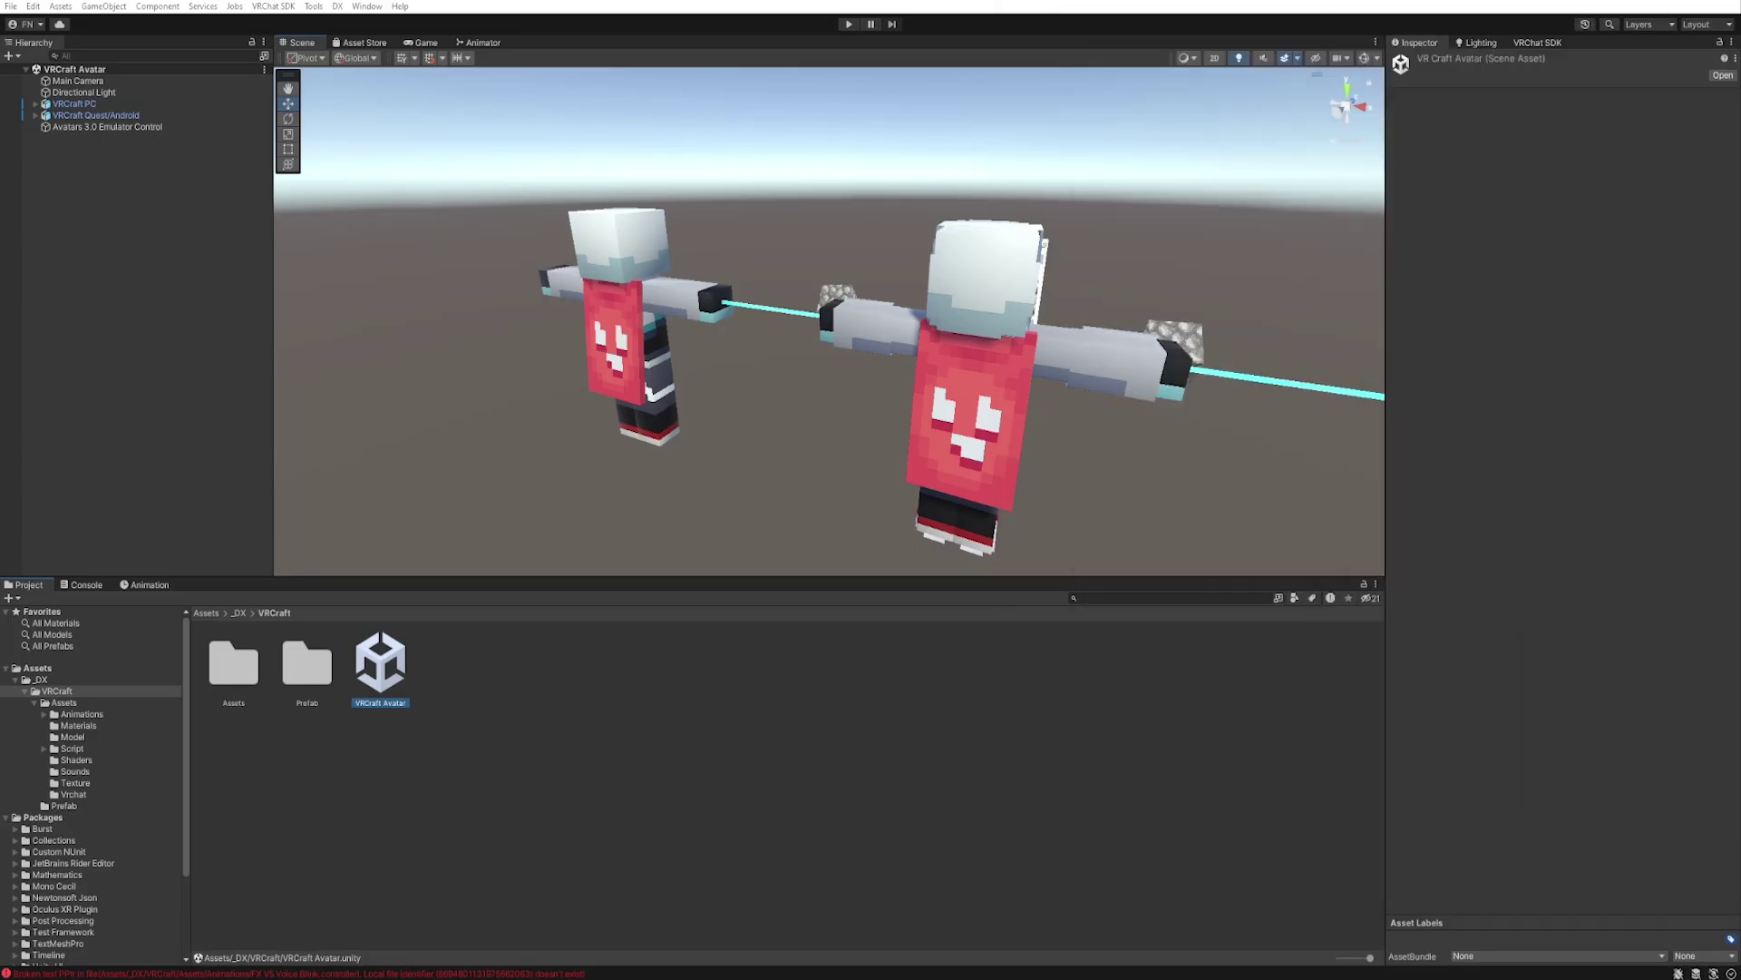
Drag TikTok Cape.png from the Tutorial folder into Unity's _DX > VRCraft folder and select the new texture
{"action": "left_click_drag", "start_coordinate": [1723, 263], "coordinate": [1139, 163]}
{"action": "left_click", "coordinate": [1034, 300]}
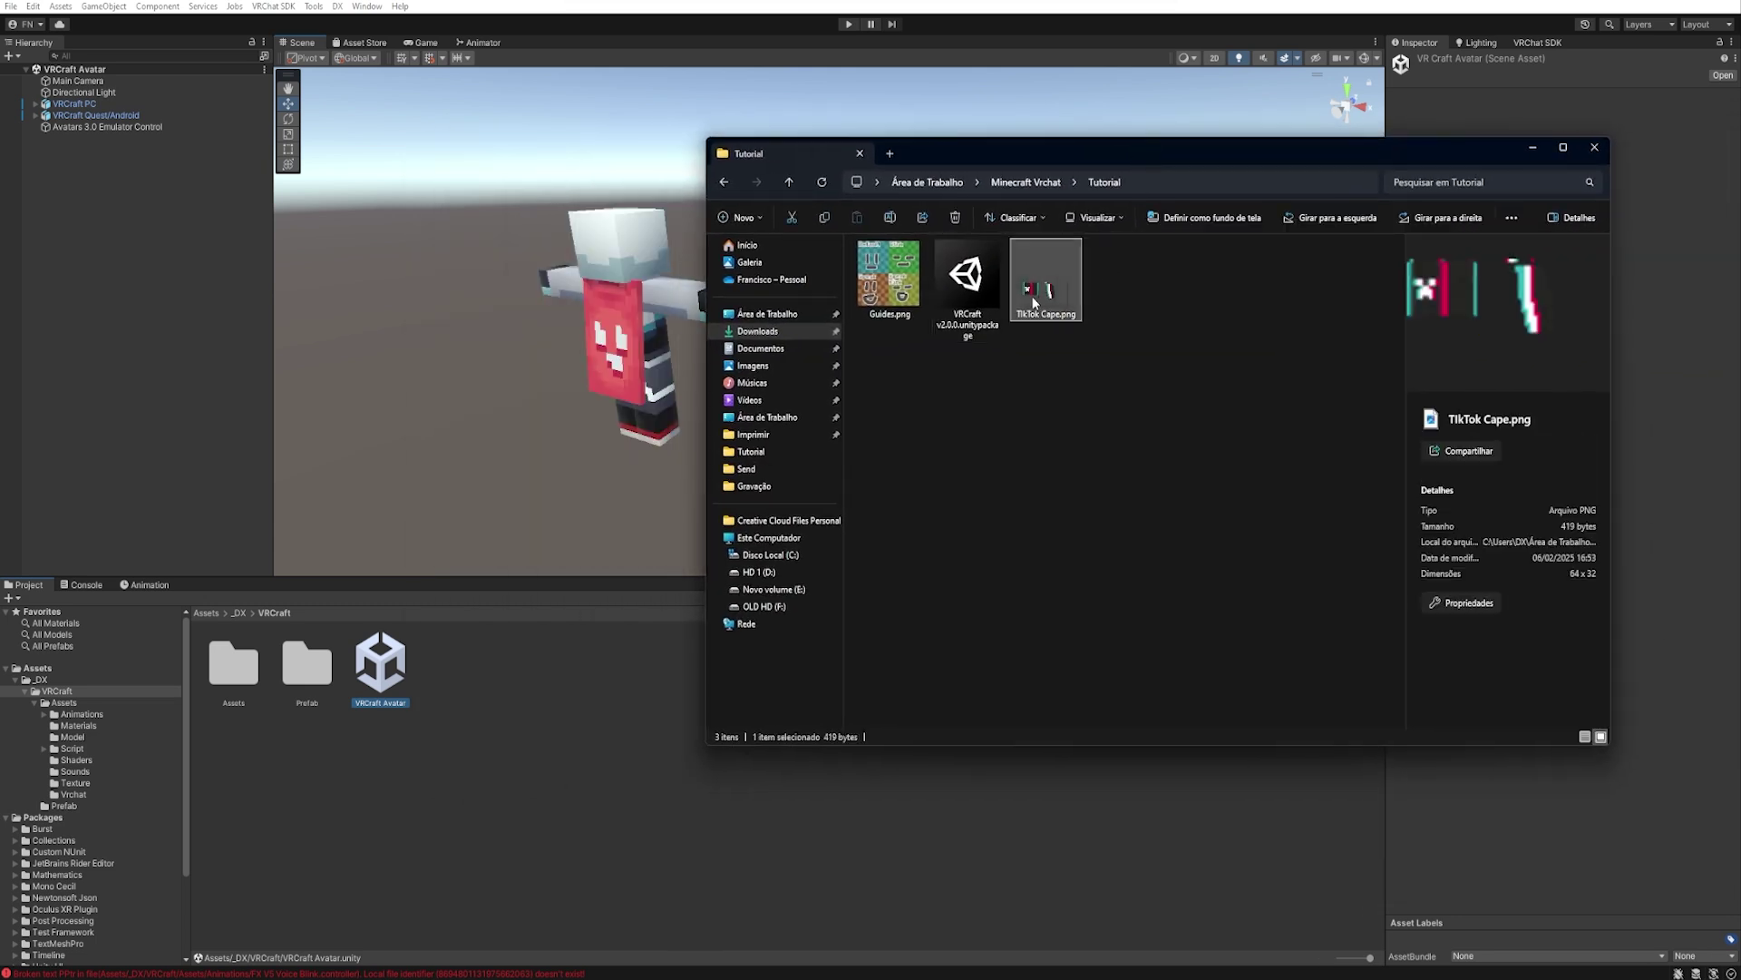
{"action": "left_click_drag", "start_coordinate": [555, 678], "coordinate": [546, 694]}
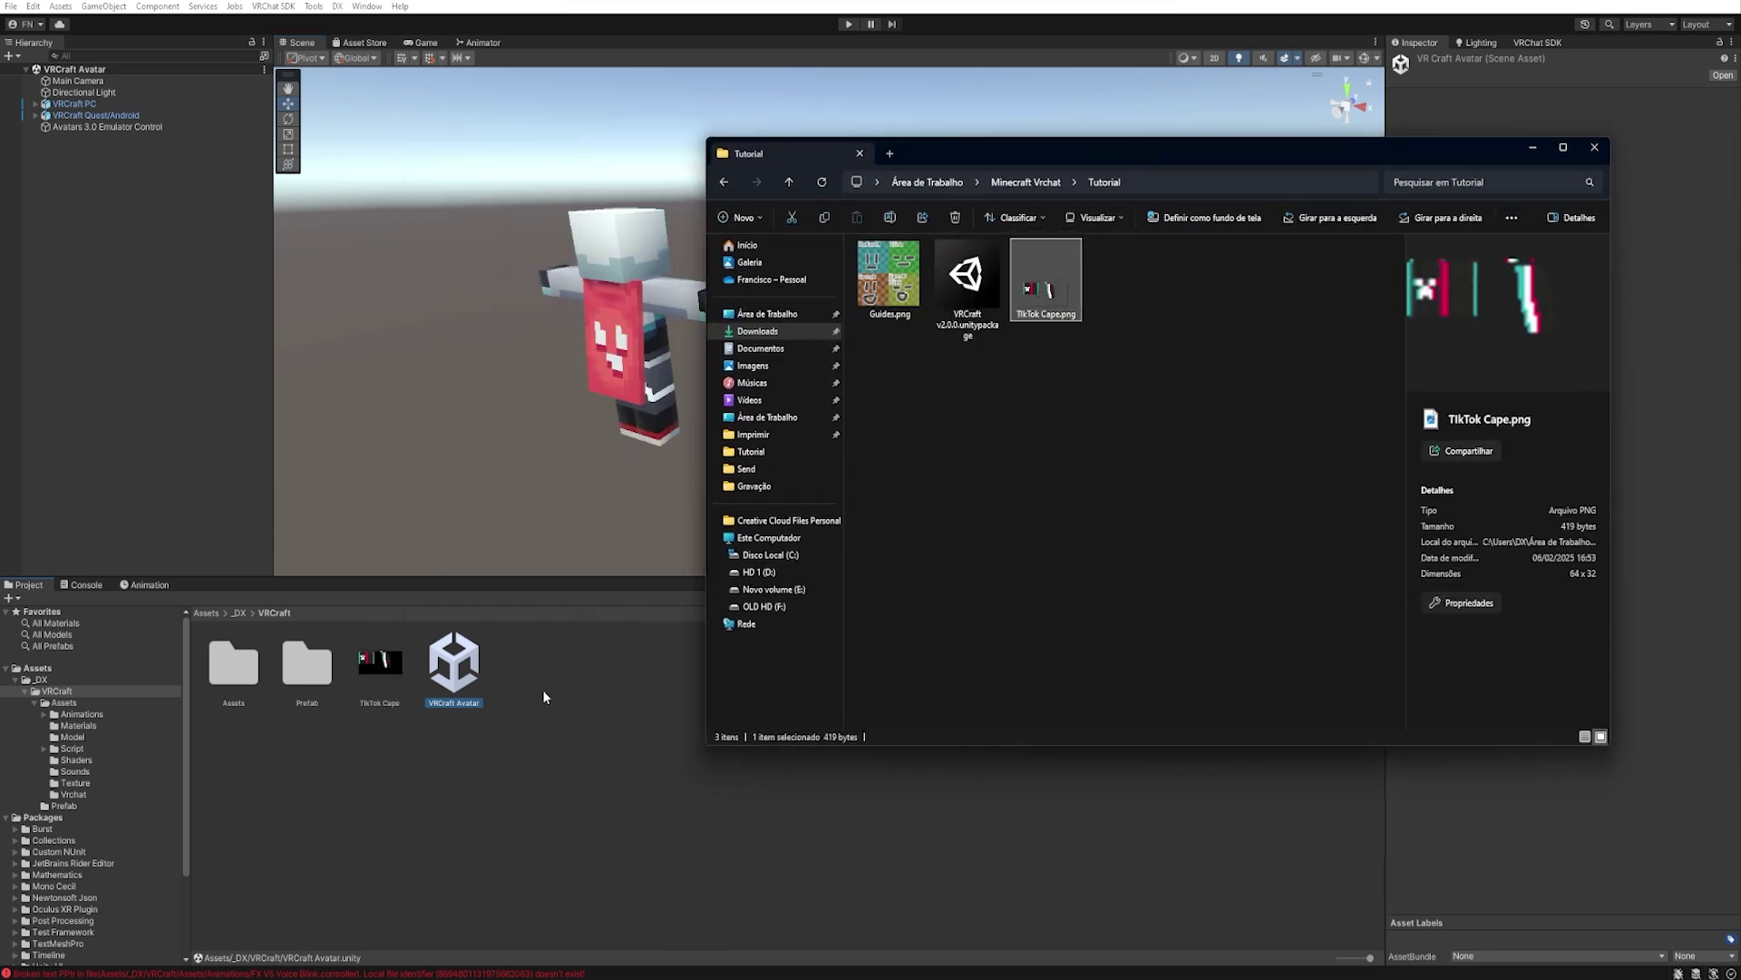
{"action": "left_click", "coordinate": [446, 740]}
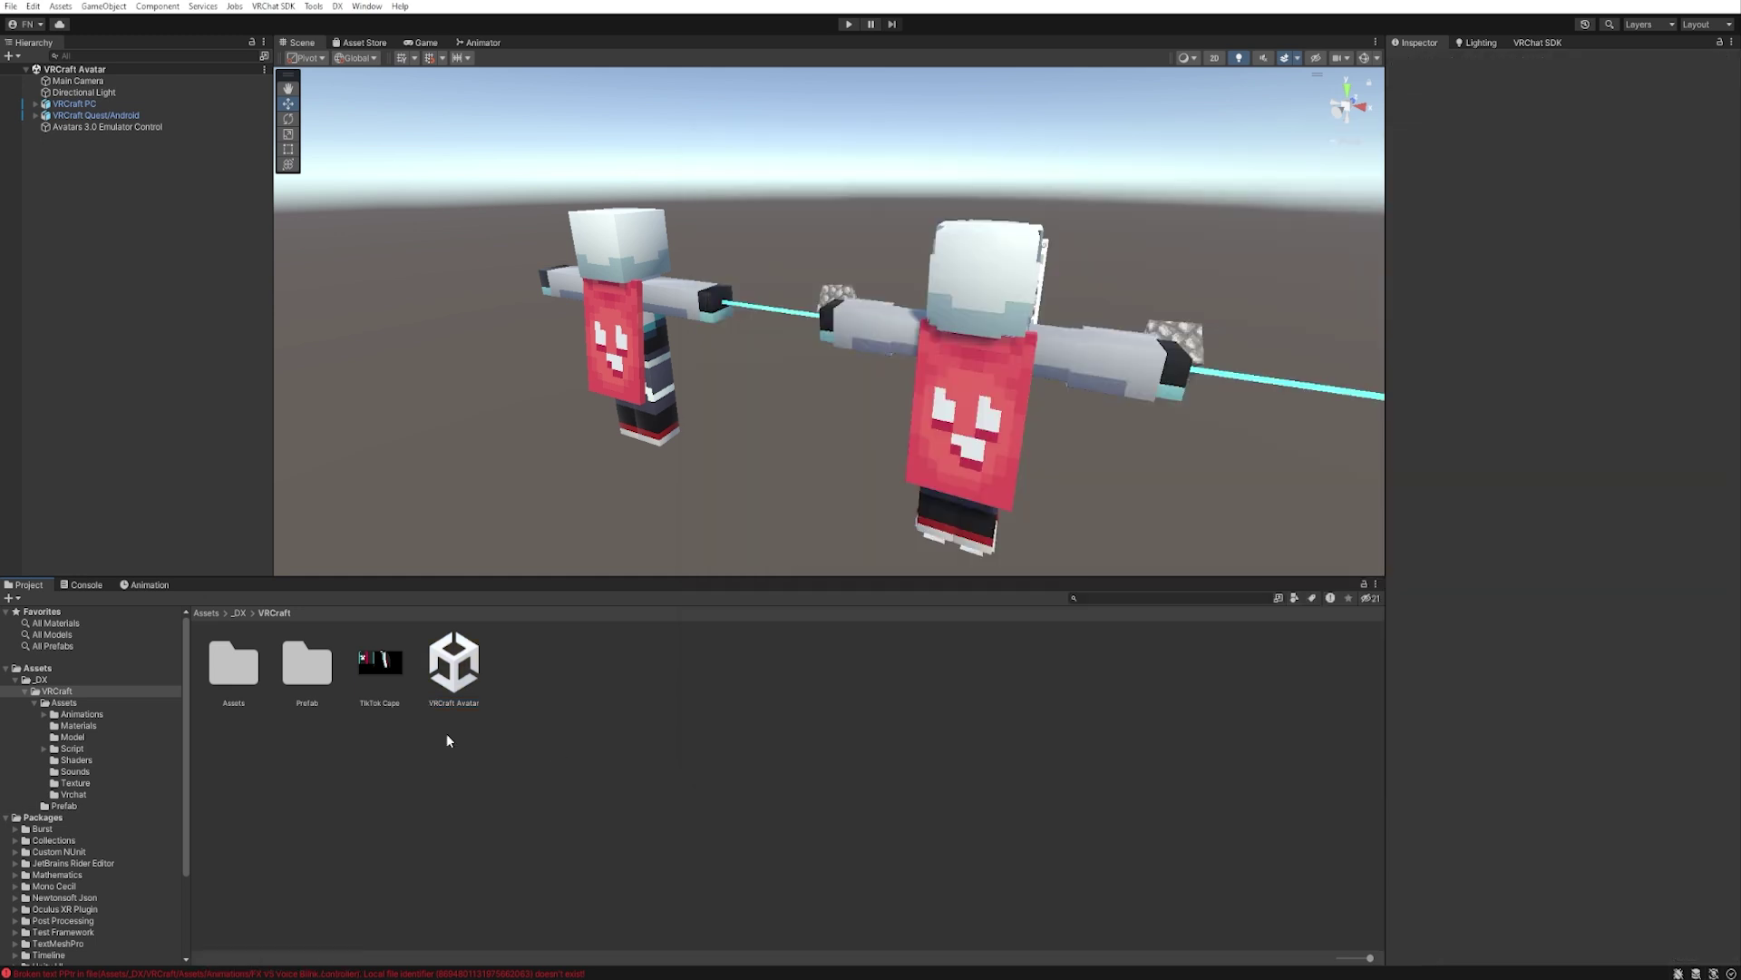
{"action": "left_click", "coordinate": [379, 670]}
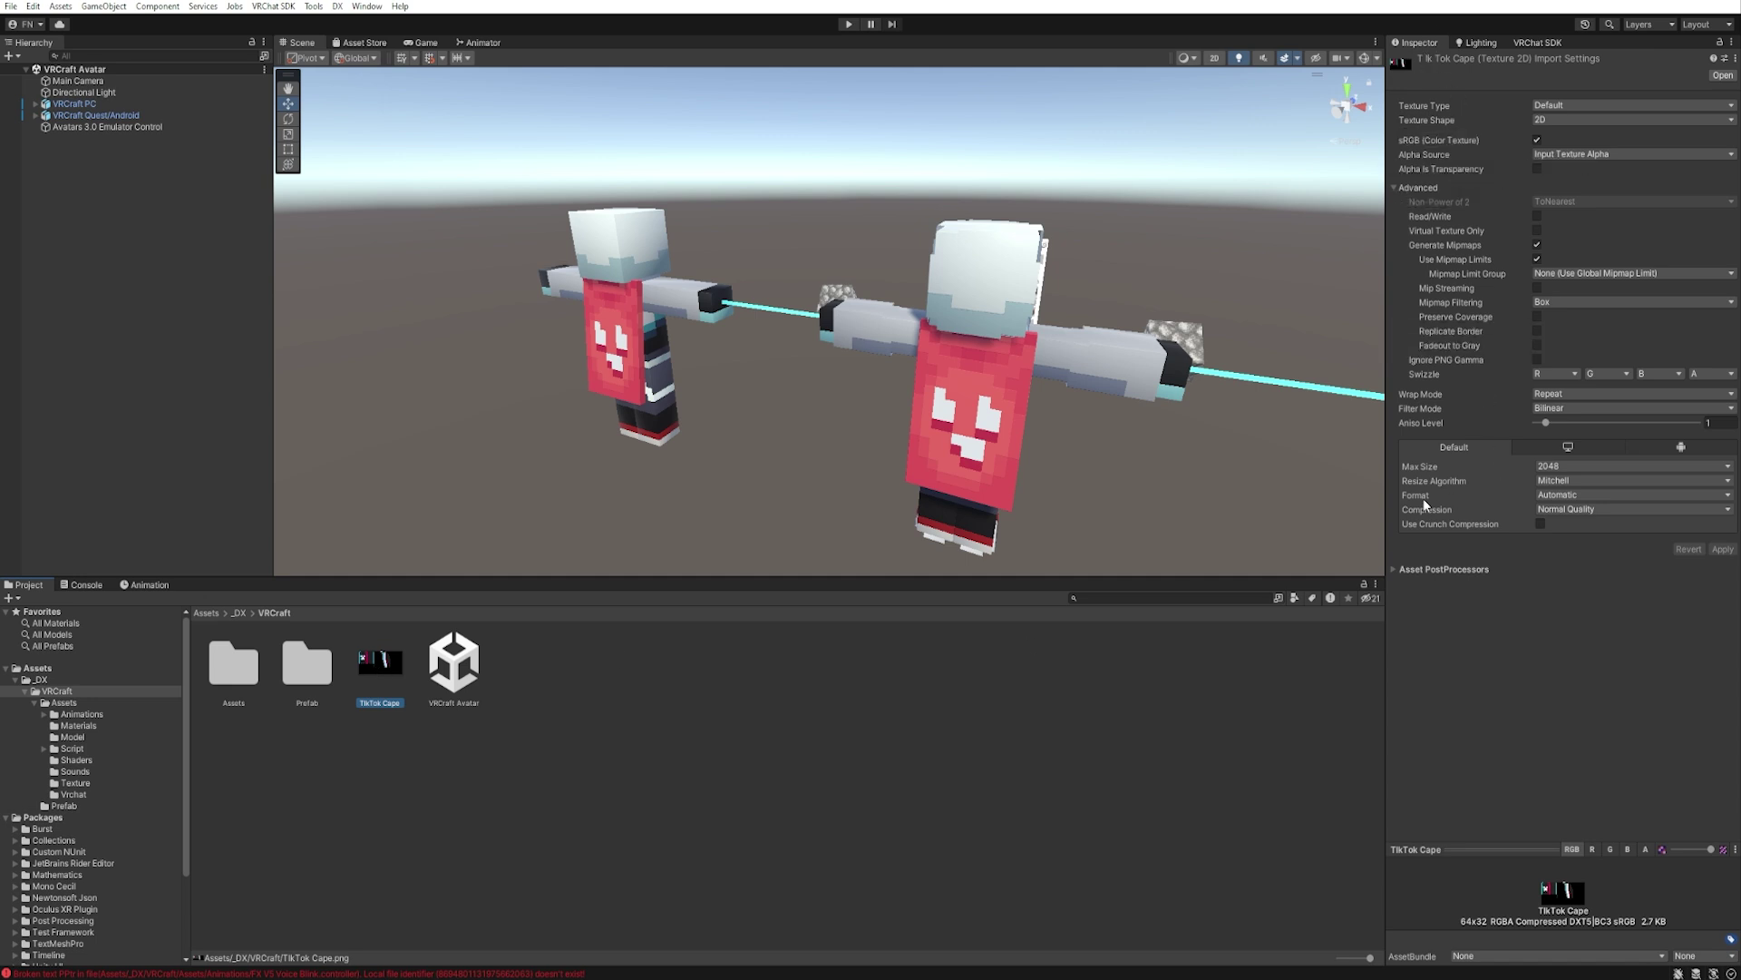
Set TikTok Cape's Compression to None and Filter Mode to Point (no filter), then apply
{"action": "left_click", "coordinate": [1569, 508]}
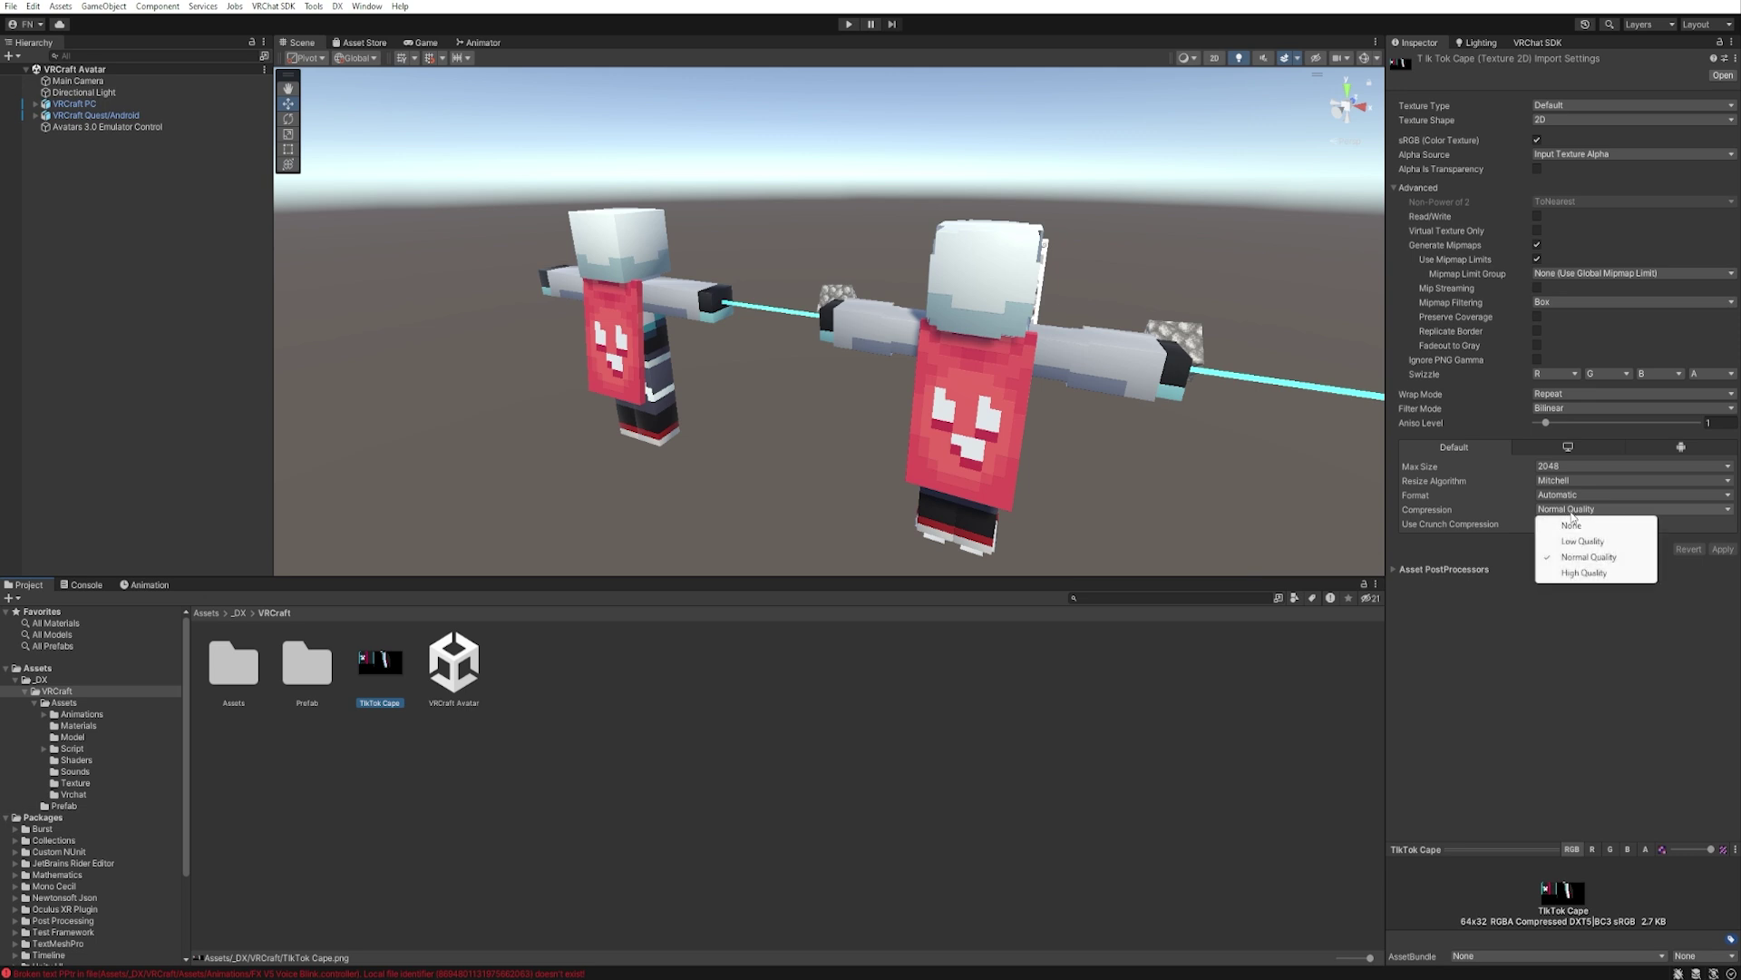
{"action": "left_click", "coordinate": [1582, 526]}
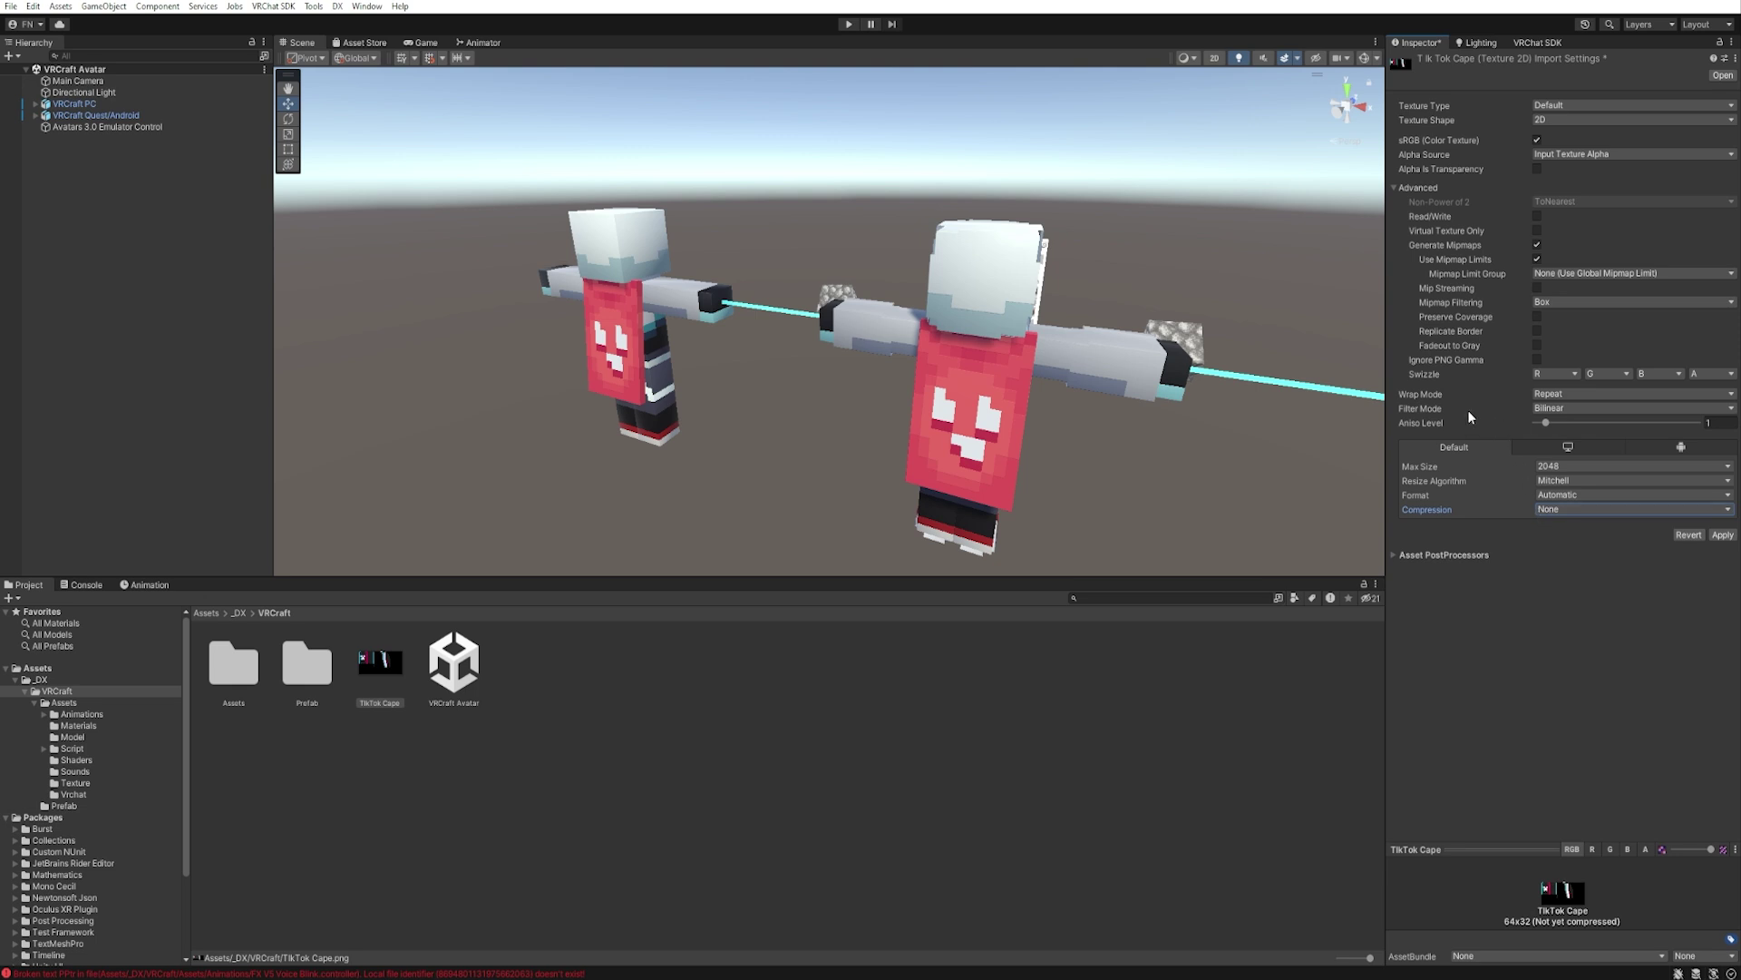
{"action": "left_click", "coordinate": [1588, 411]}
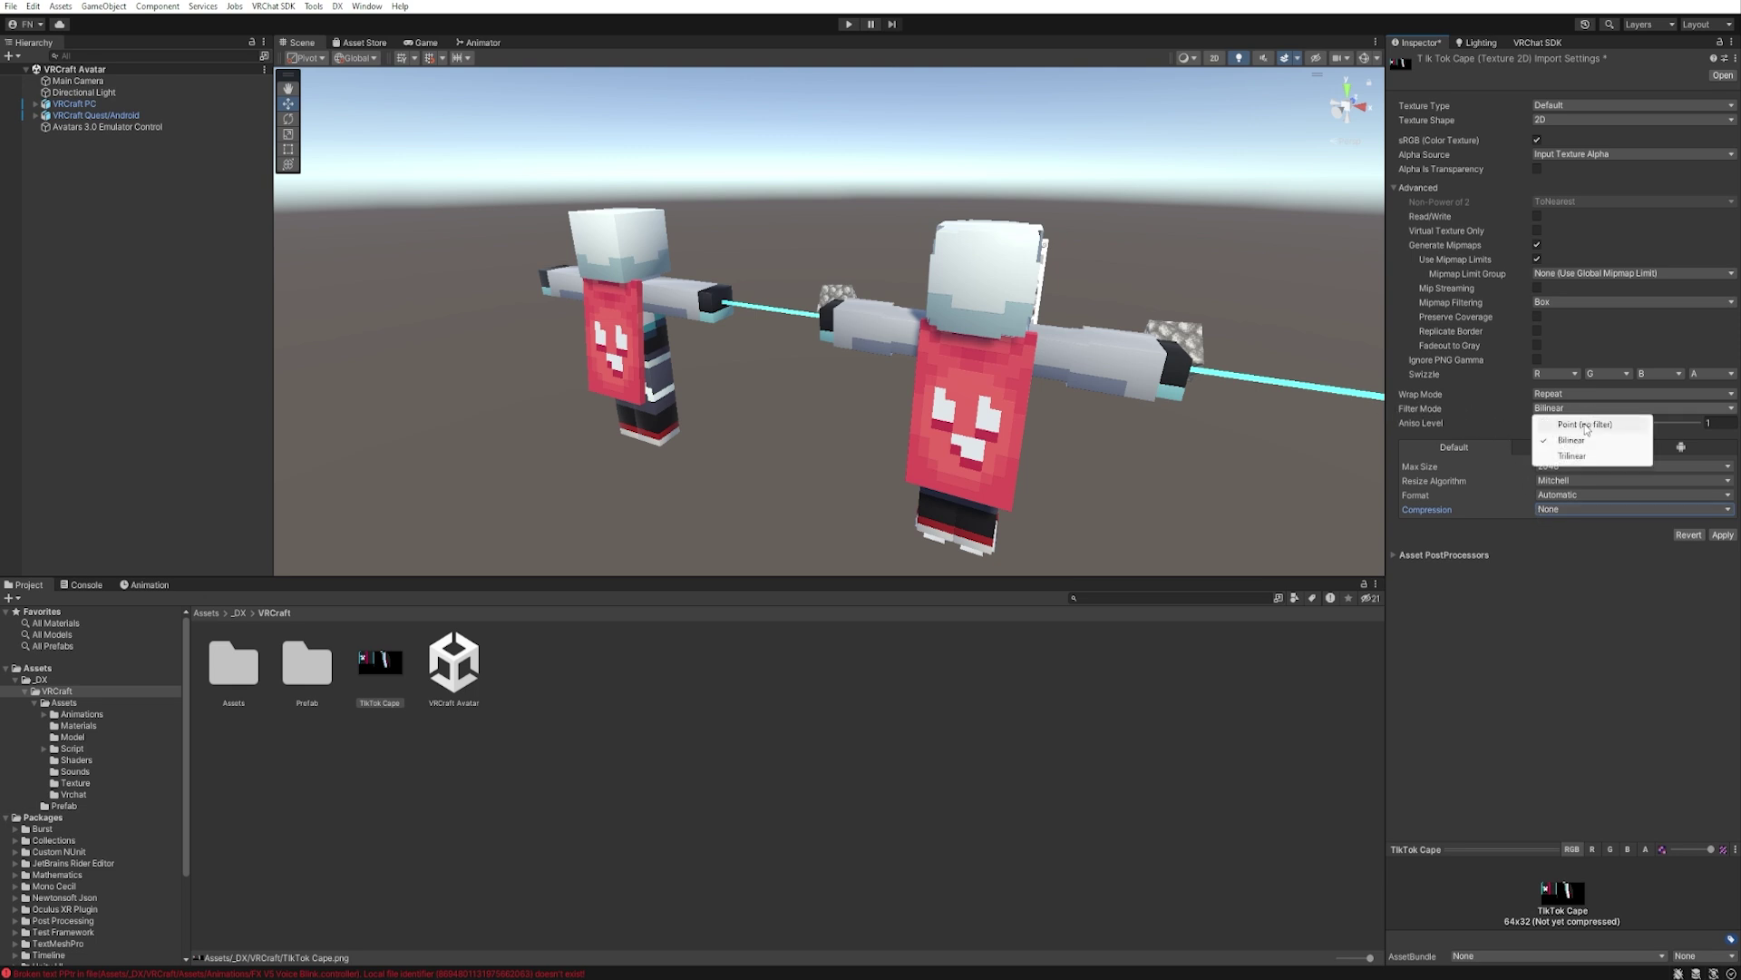
{"action": "left_click", "coordinate": [1613, 426]}
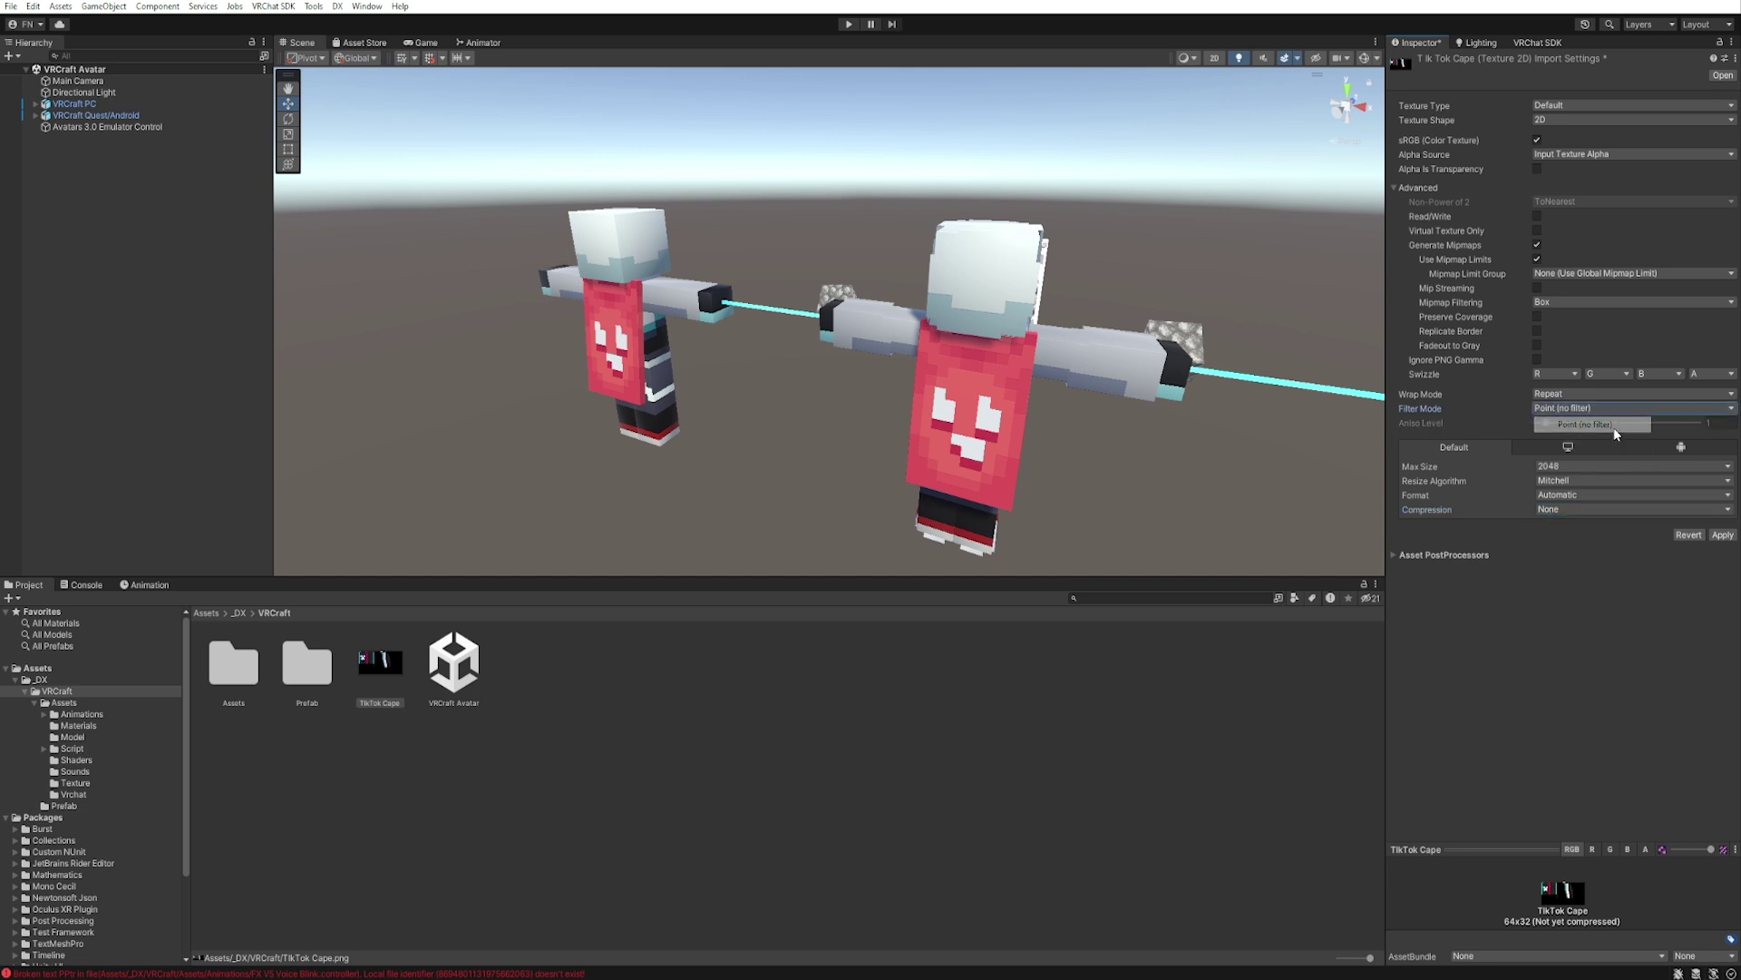
{"action": "left_click", "coordinate": [1723, 535]}
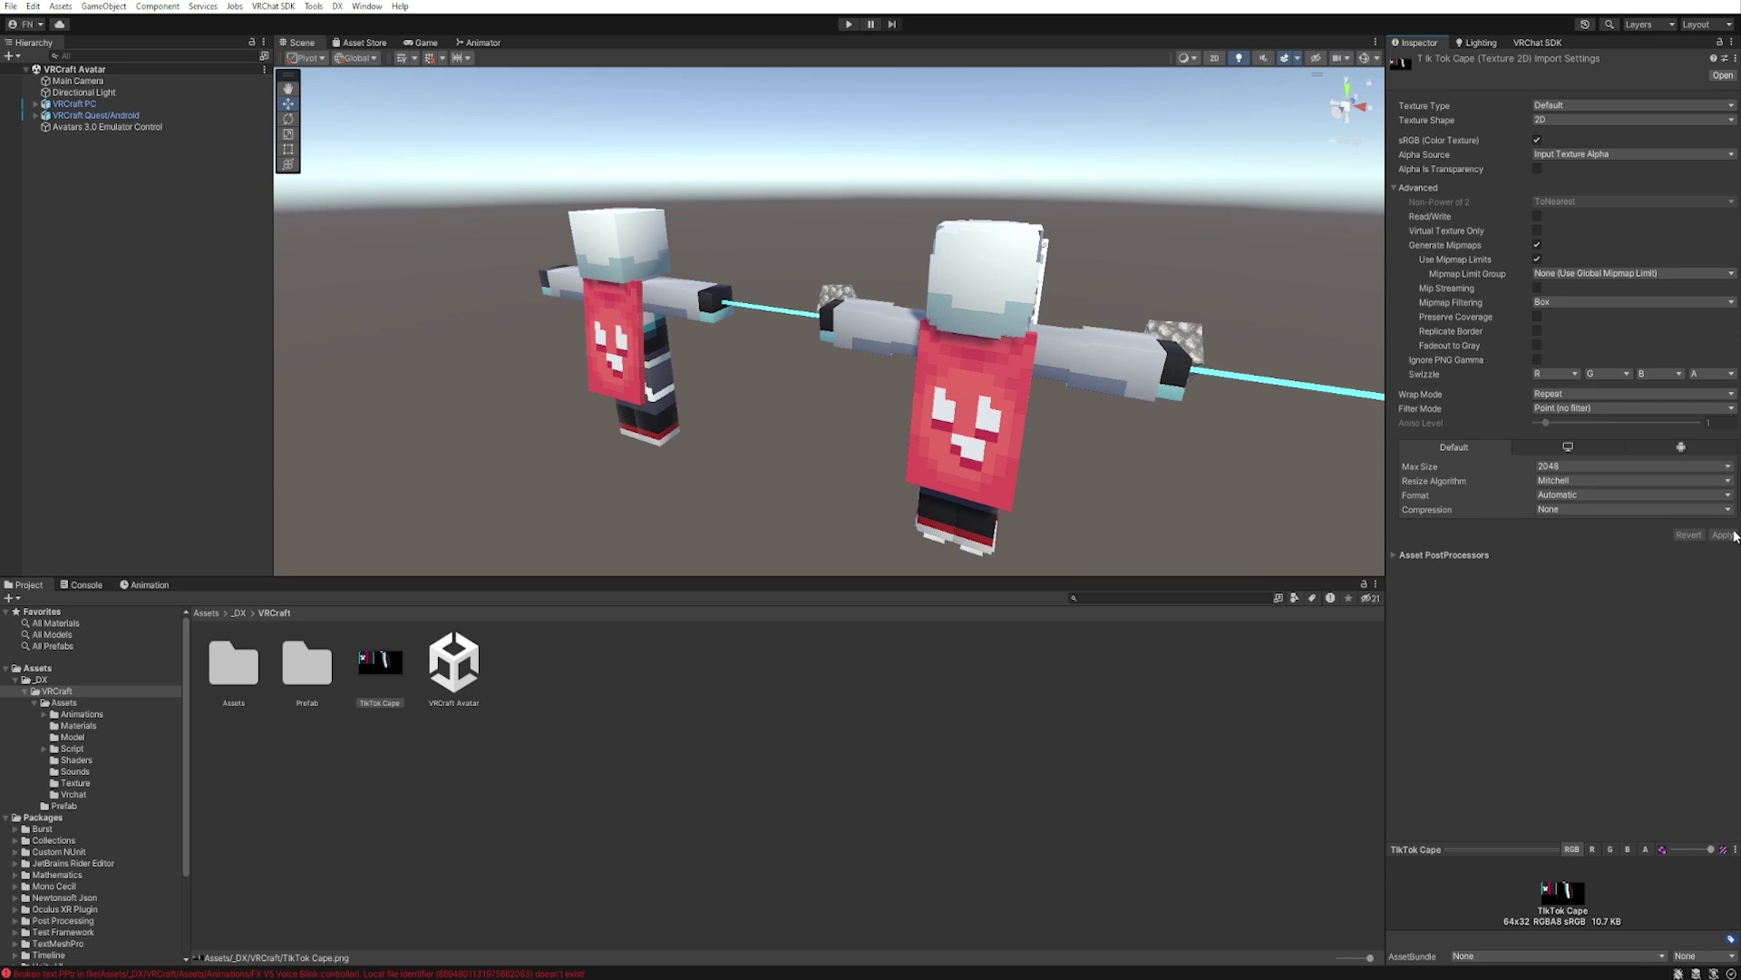
Select the PC avatar's cape and drop TikTok Cape onto the Cape material's Albedo slot
{"action": "left_click_drag", "start_coordinate": [1061, 188], "coordinate": [945, 374], "text": "alt"}
{"action": "left_click", "coordinate": [943, 376]}
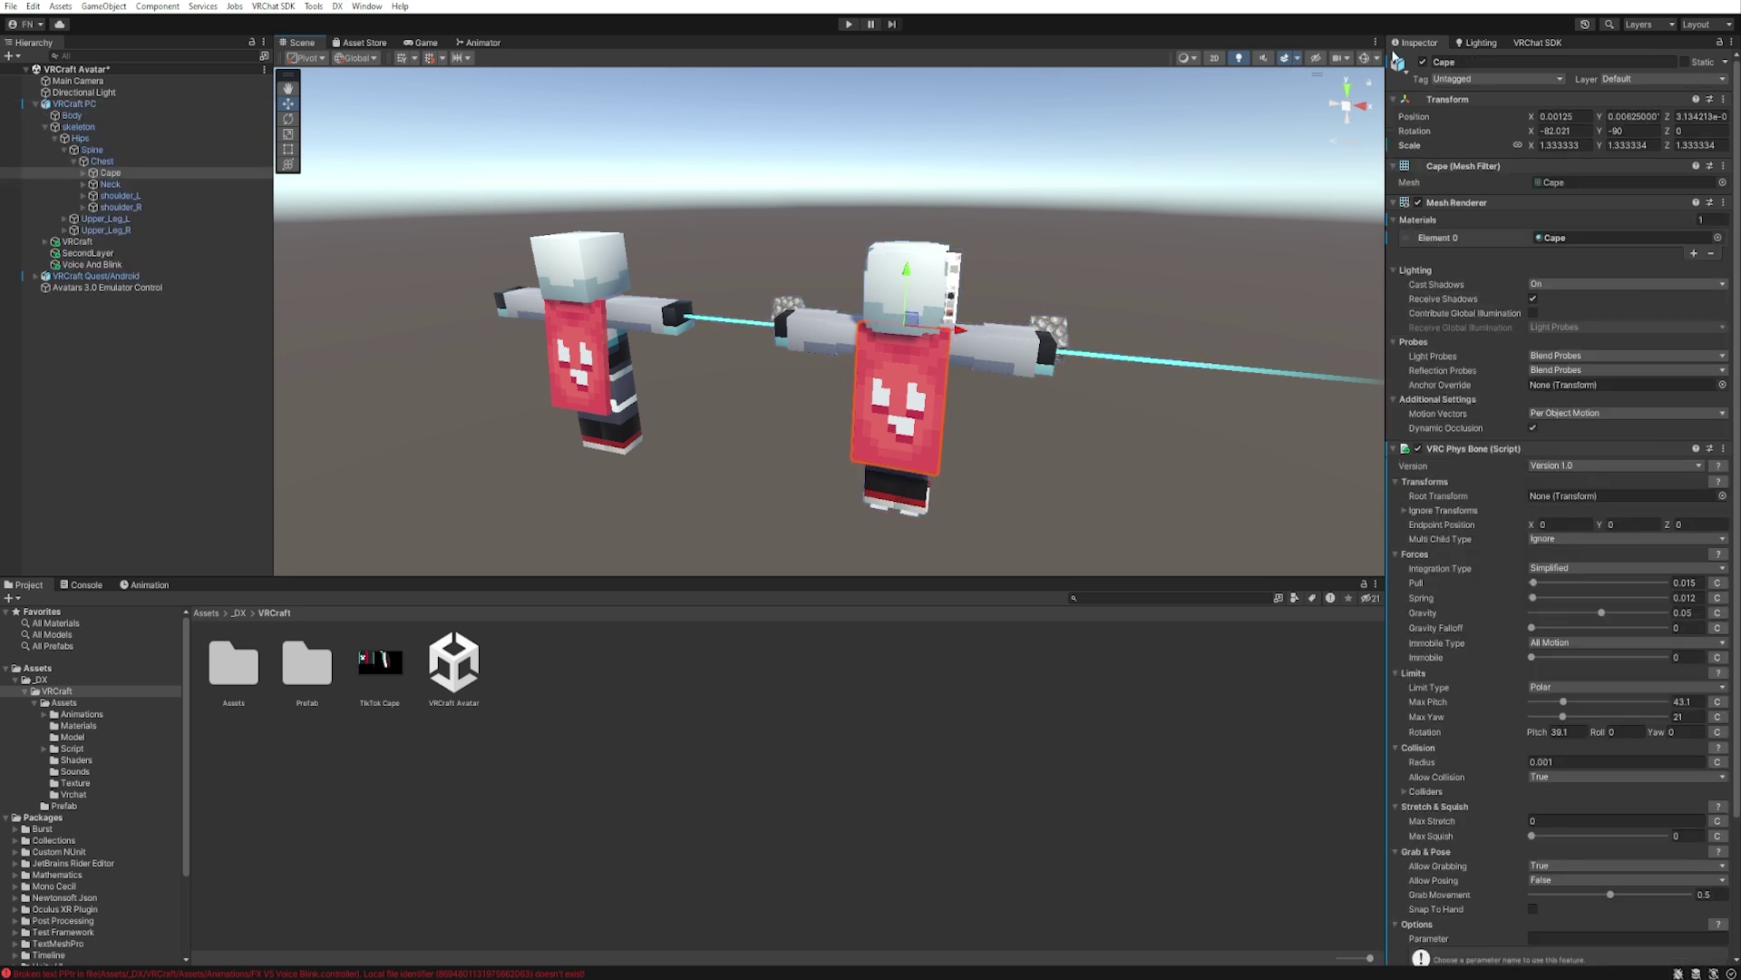
{"action": "scroll", "coordinate": [1494, 438], "scroll_direction": "down", "scroll_amount": 4}
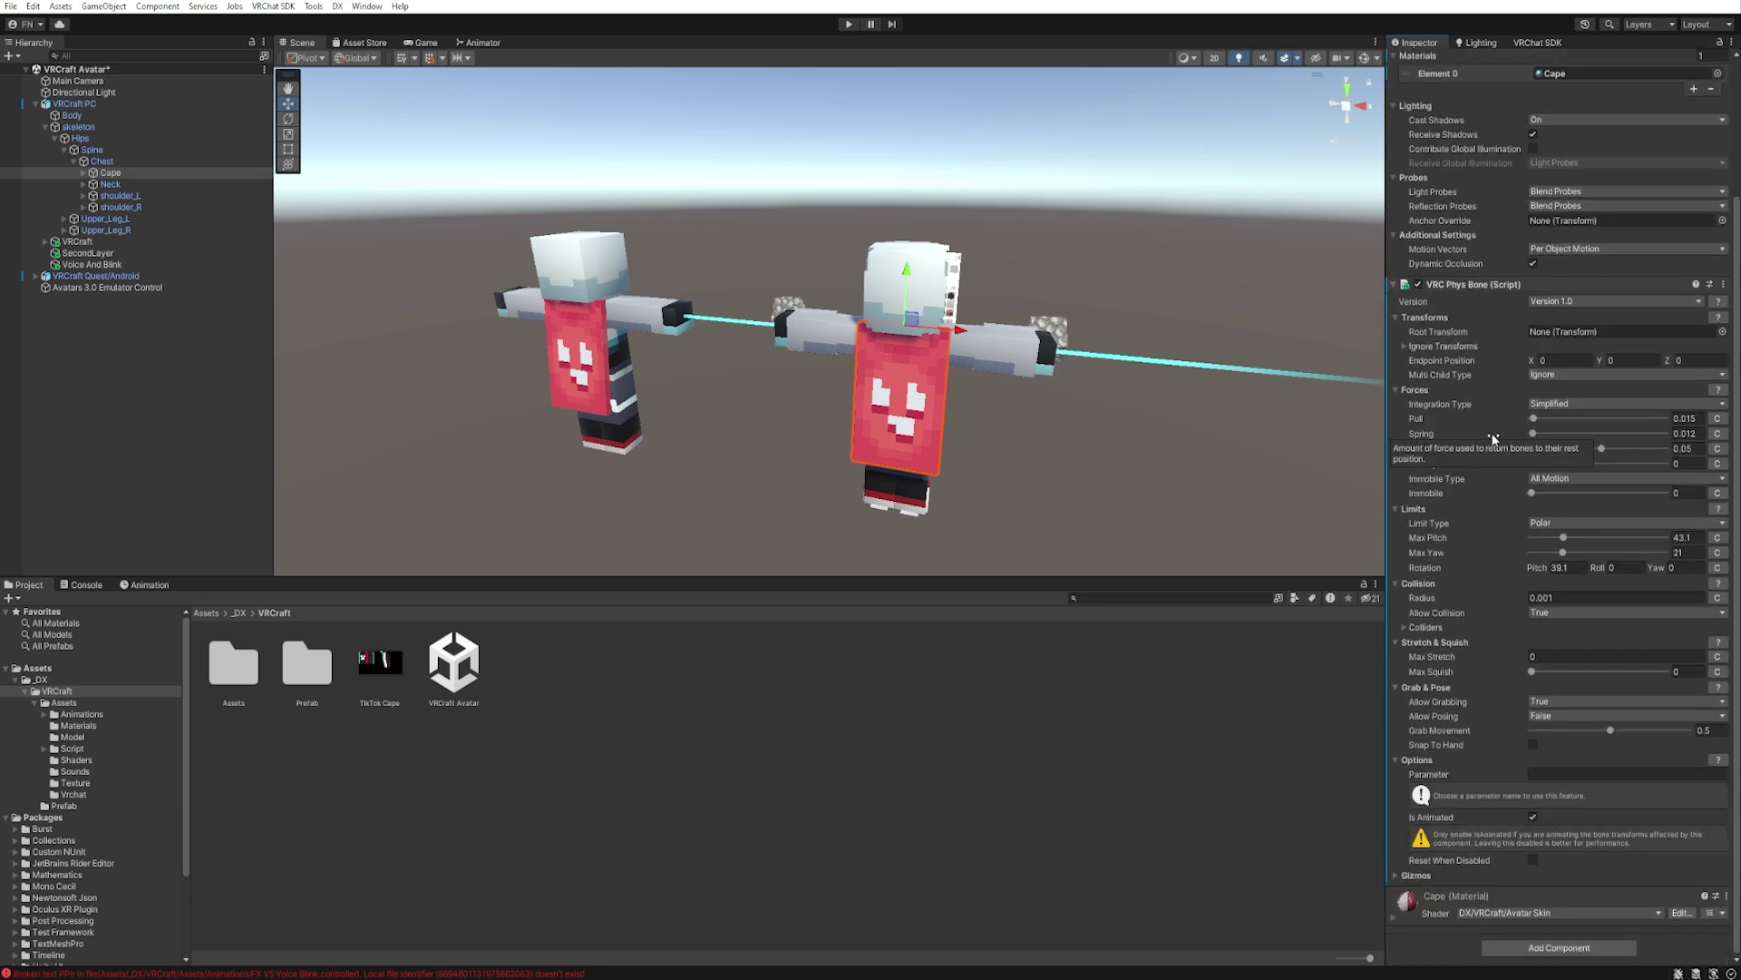
{"action": "left_click", "coordinate": [1394, 920]}
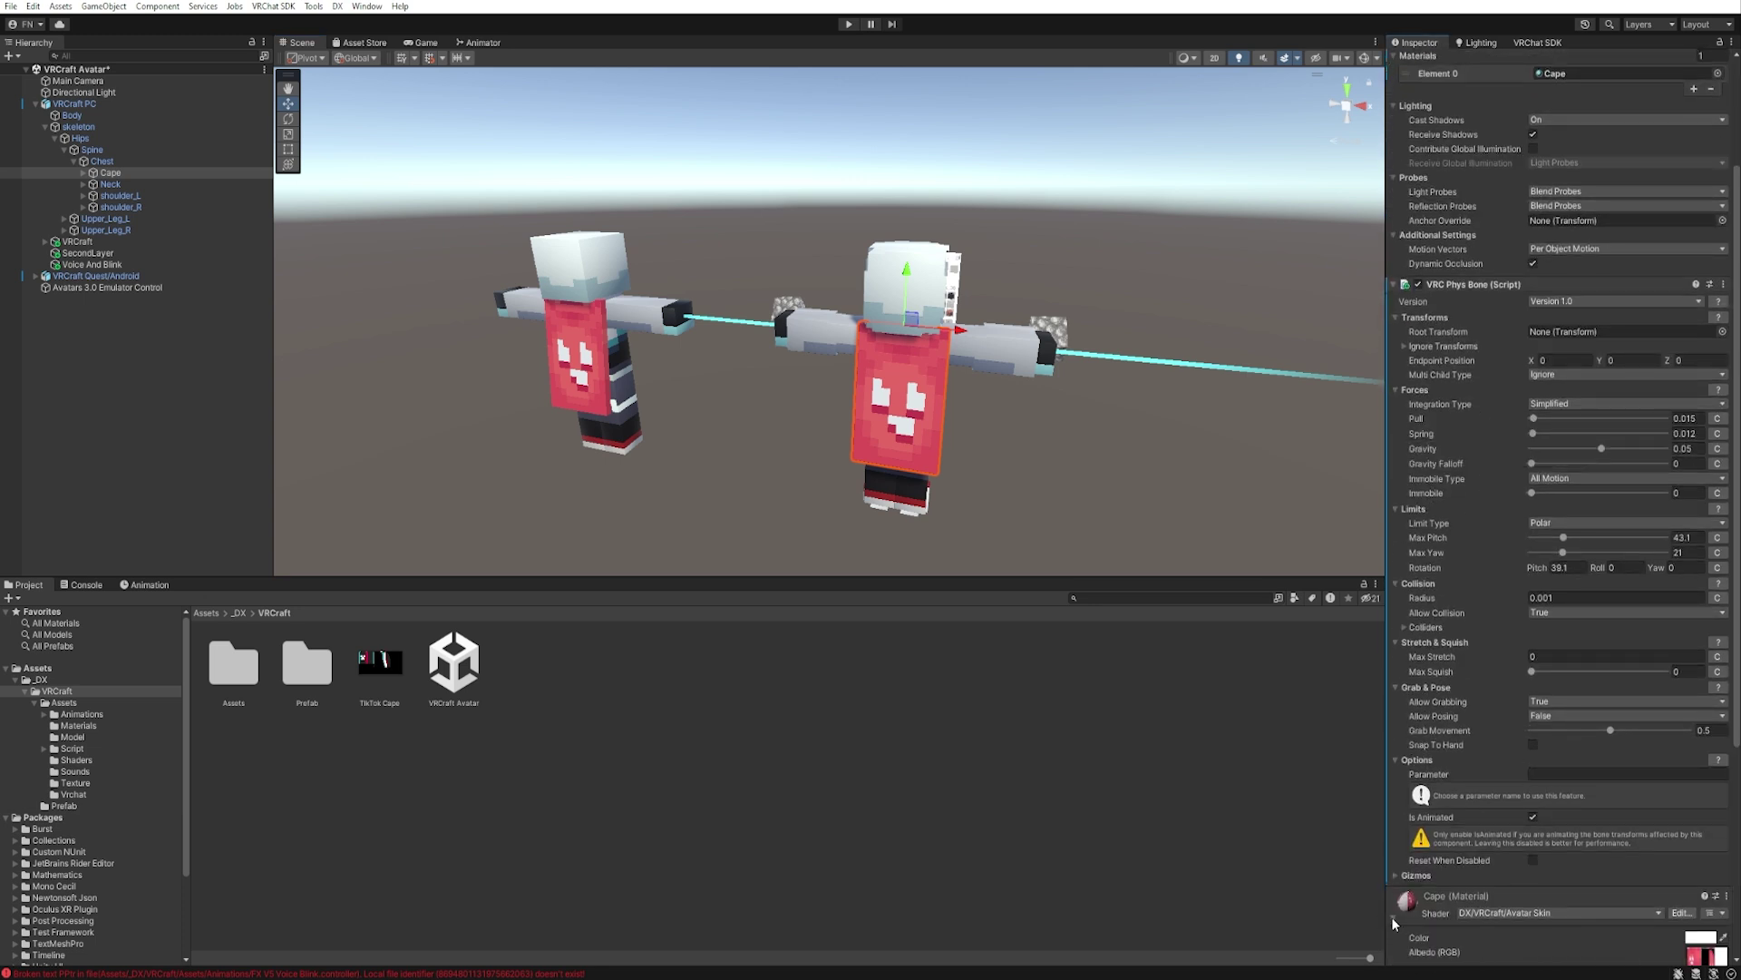
{"action": "scroll", "coordinate": [1712, 698], "scroll_direction": "down", "scroll_amount": 7}
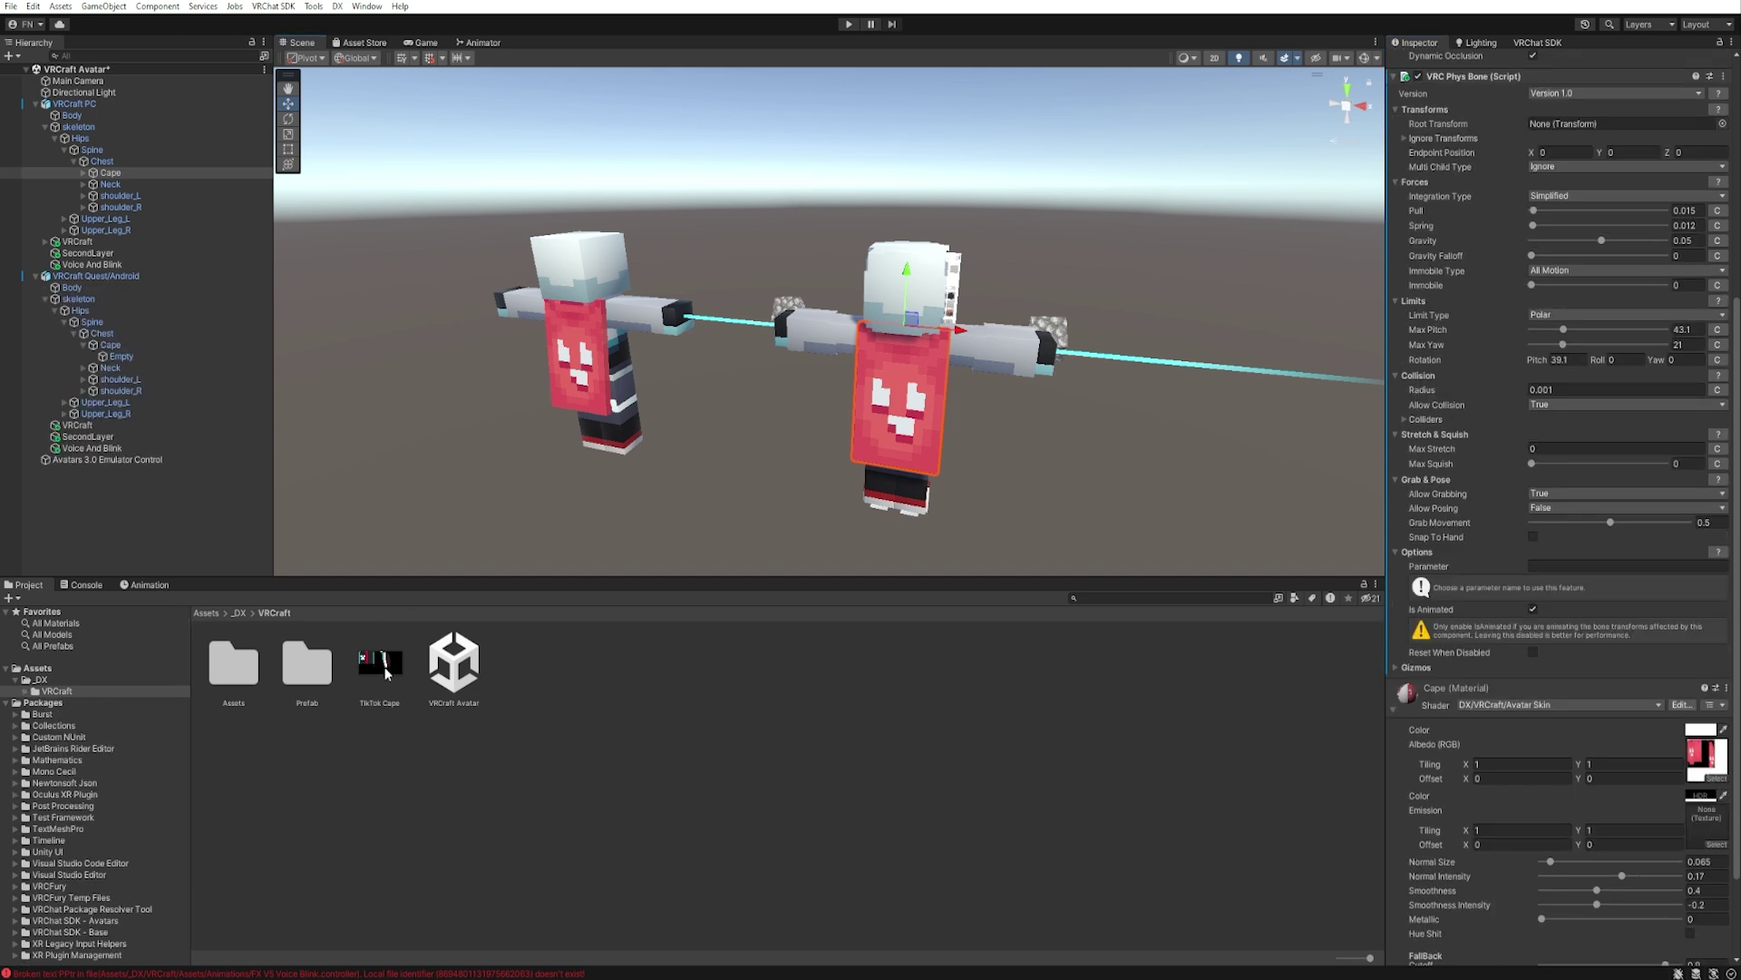
{"action": "left_click_drag", "start_coordinate": [385, 671], "coordinate": [1705, 757]}
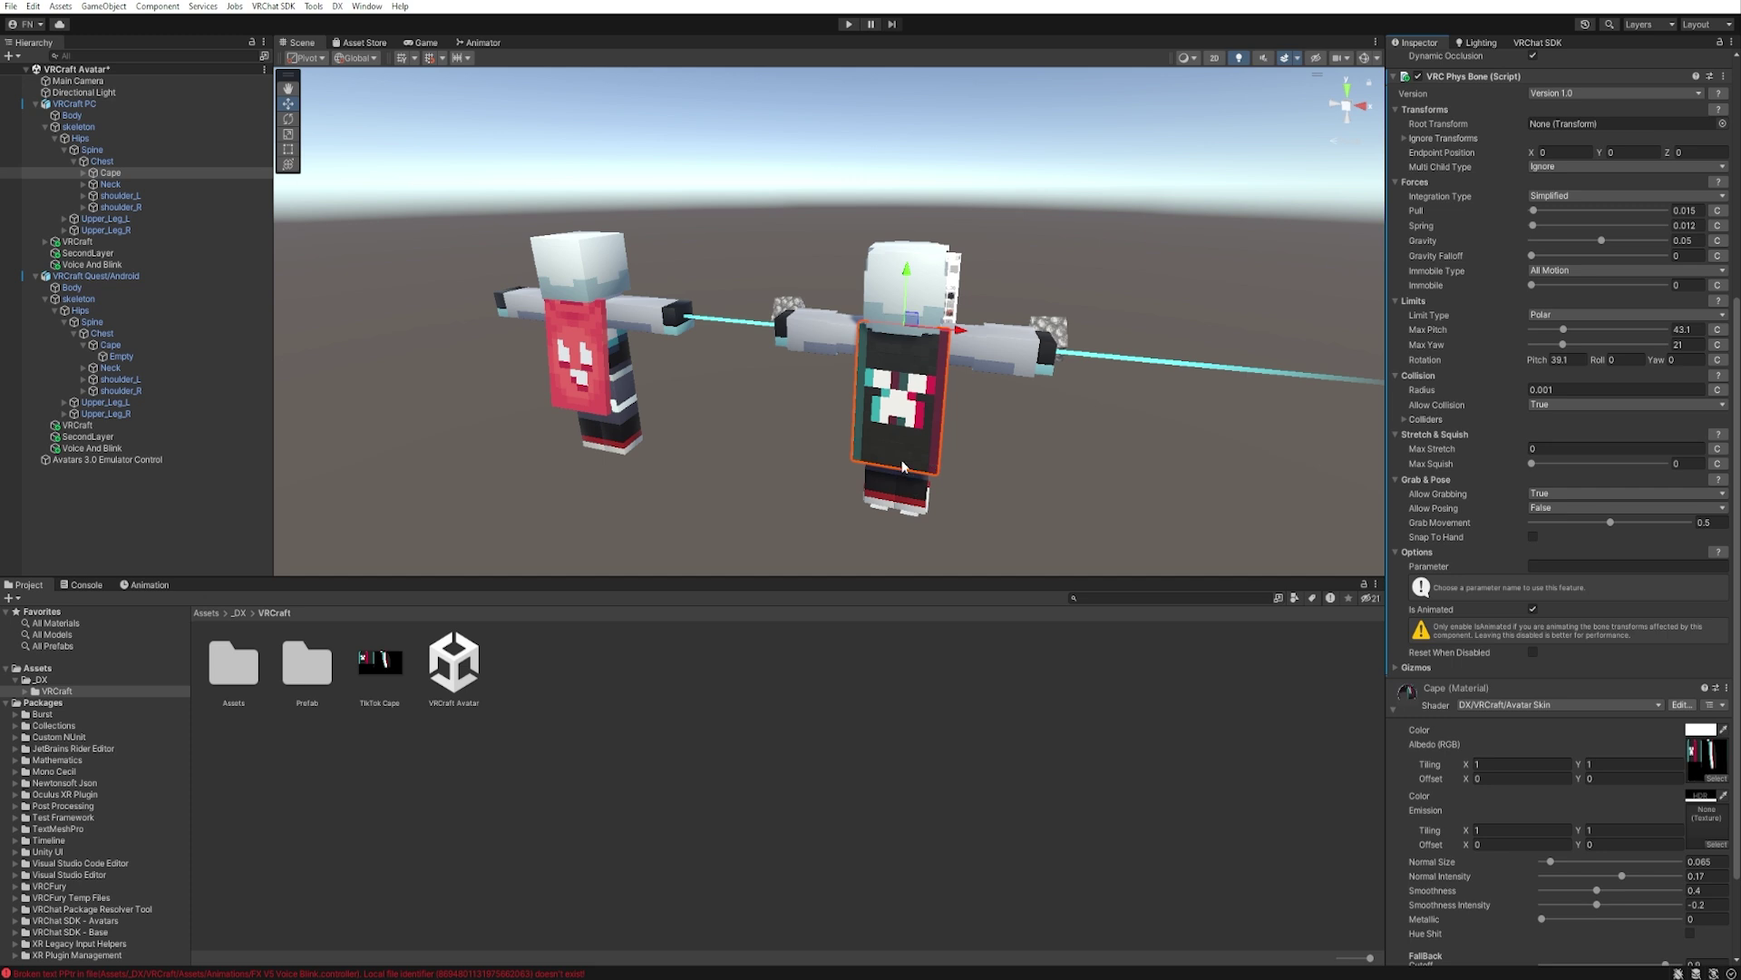
Assign TikTok Cape to the Quest cape's Cape Quest Albedo, then view the avatars from behind
{"action": "left_click", "coordinate": [556, 399]}
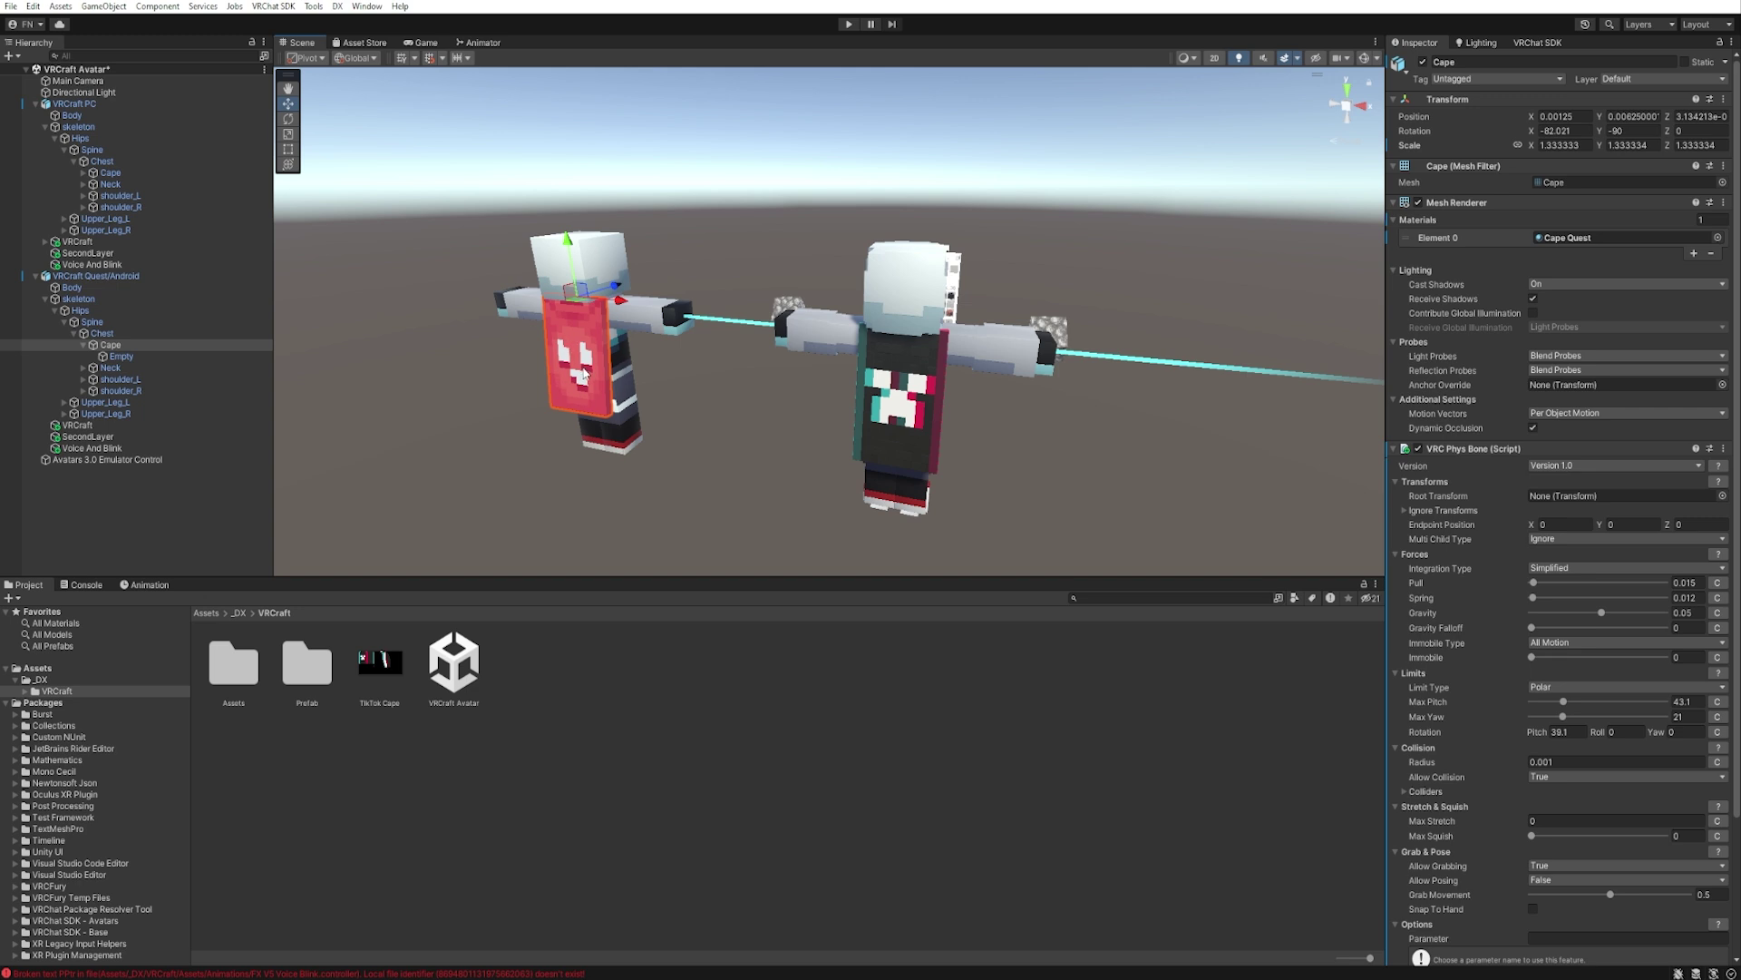
{"action": "scroll", "coordinate": [1511, 489], "scroll_direction": "down", "scroll_amount": 3}
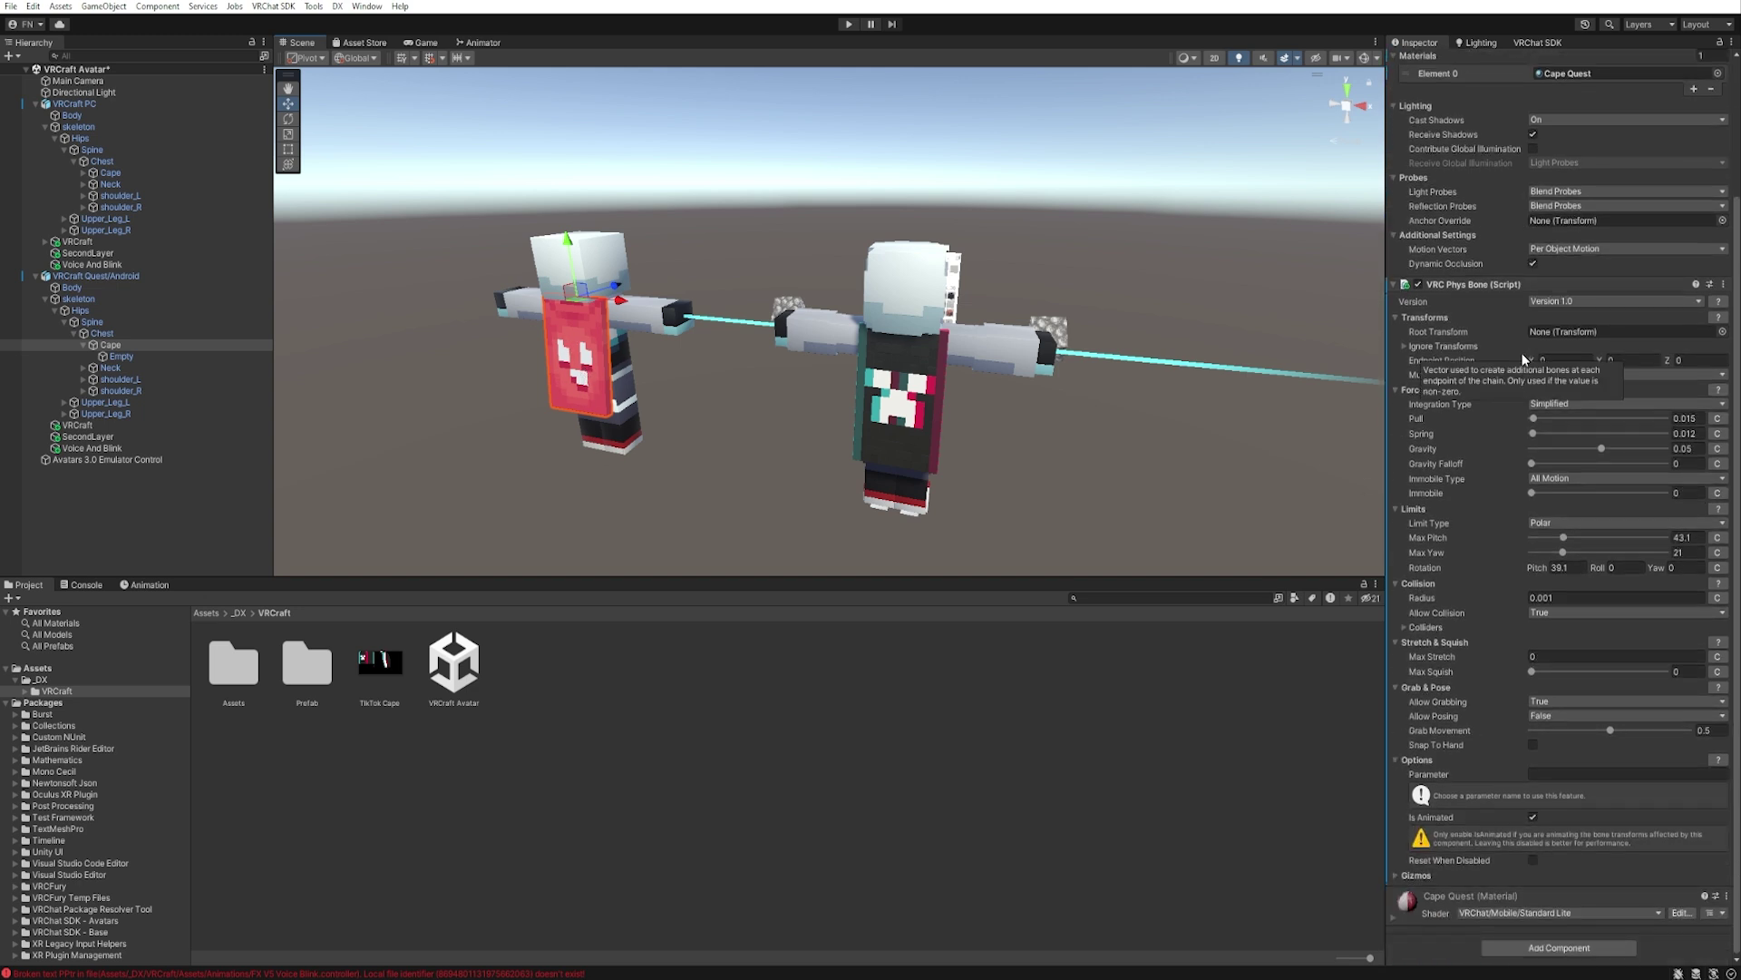
{"action": "left_click", "coordinate": [1412, 898]}
{"action": "scroll", "coordinate": [1421, 900], "scroll_direction": "down", "scroll_amount": 5}
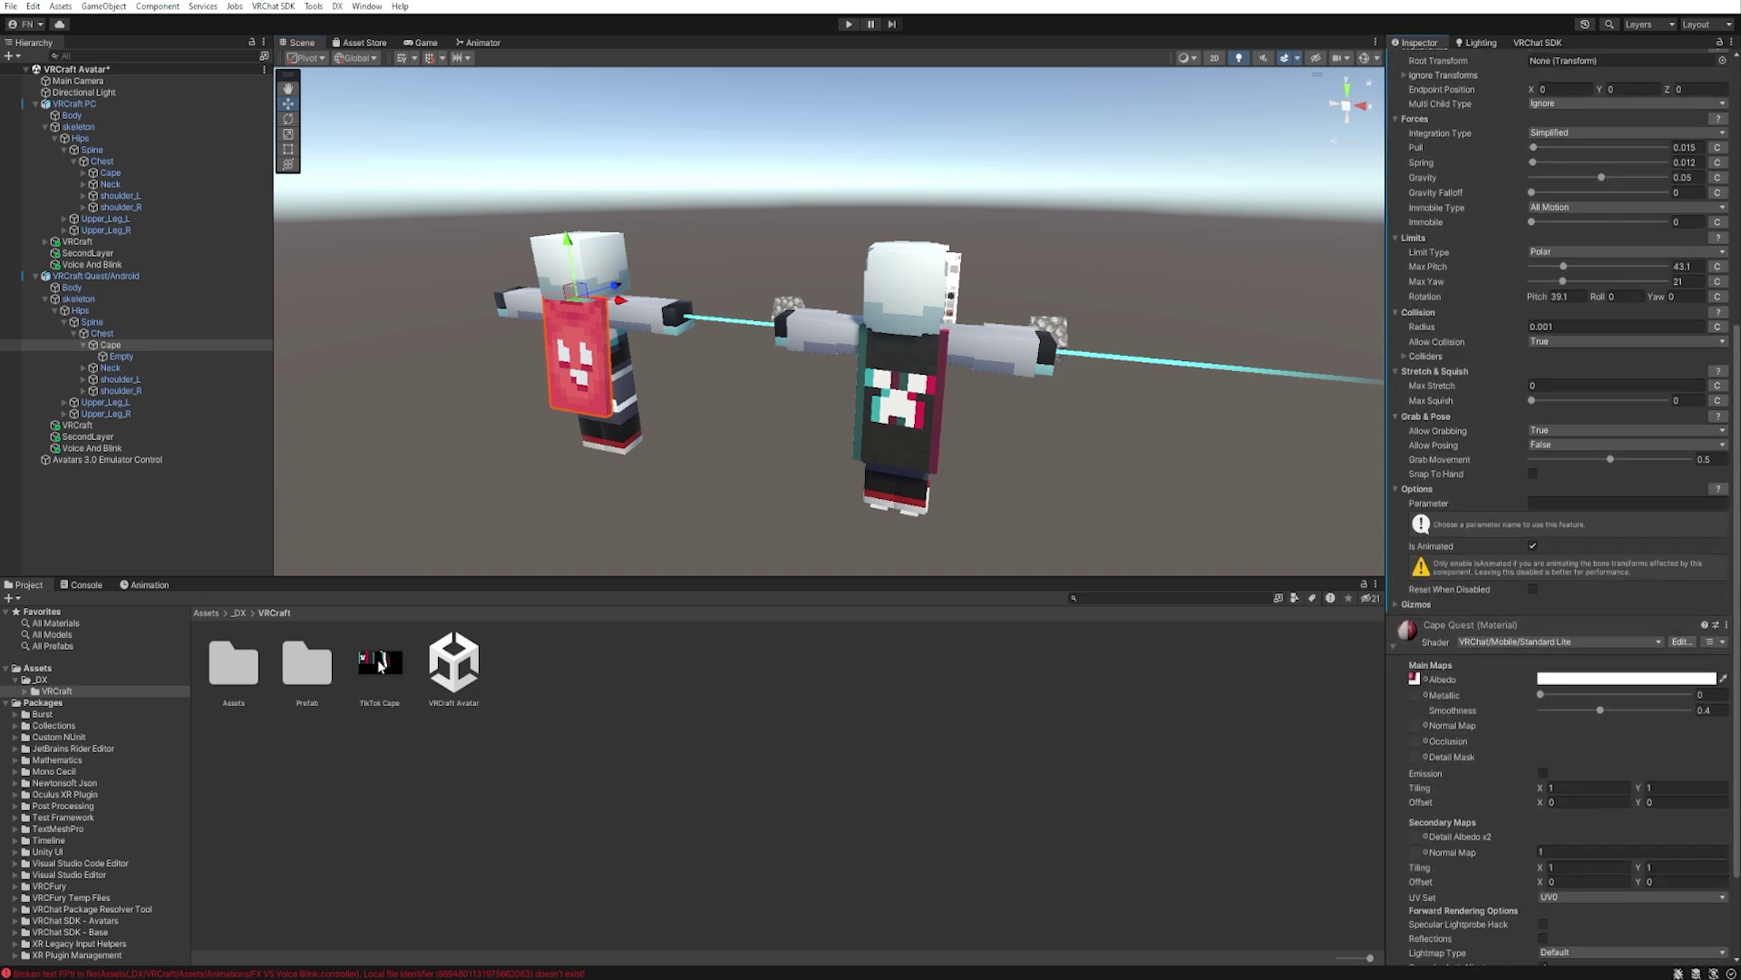
{"action": "left_click_drag", "start_coordinate": [400, 670], "coordinate": [1420, 685]}
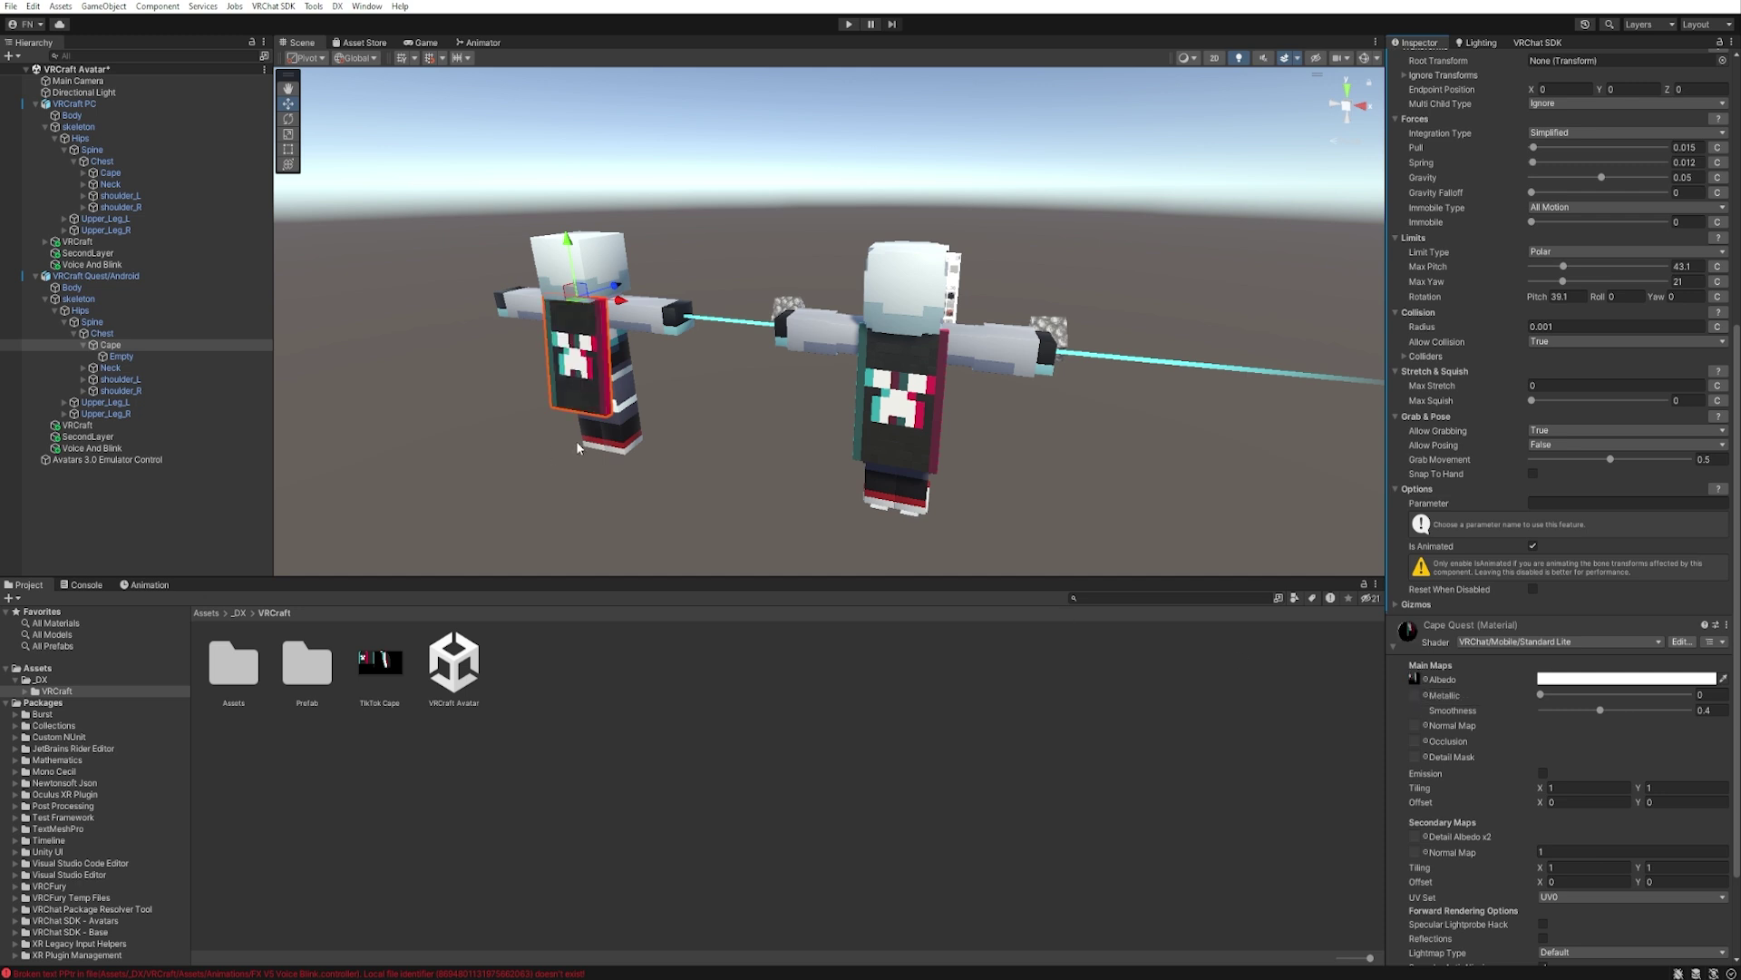
{"action": "left_click_drag", "start_coordinate": [578, 447], "coordinate": [368, 387], "text": "alt"}
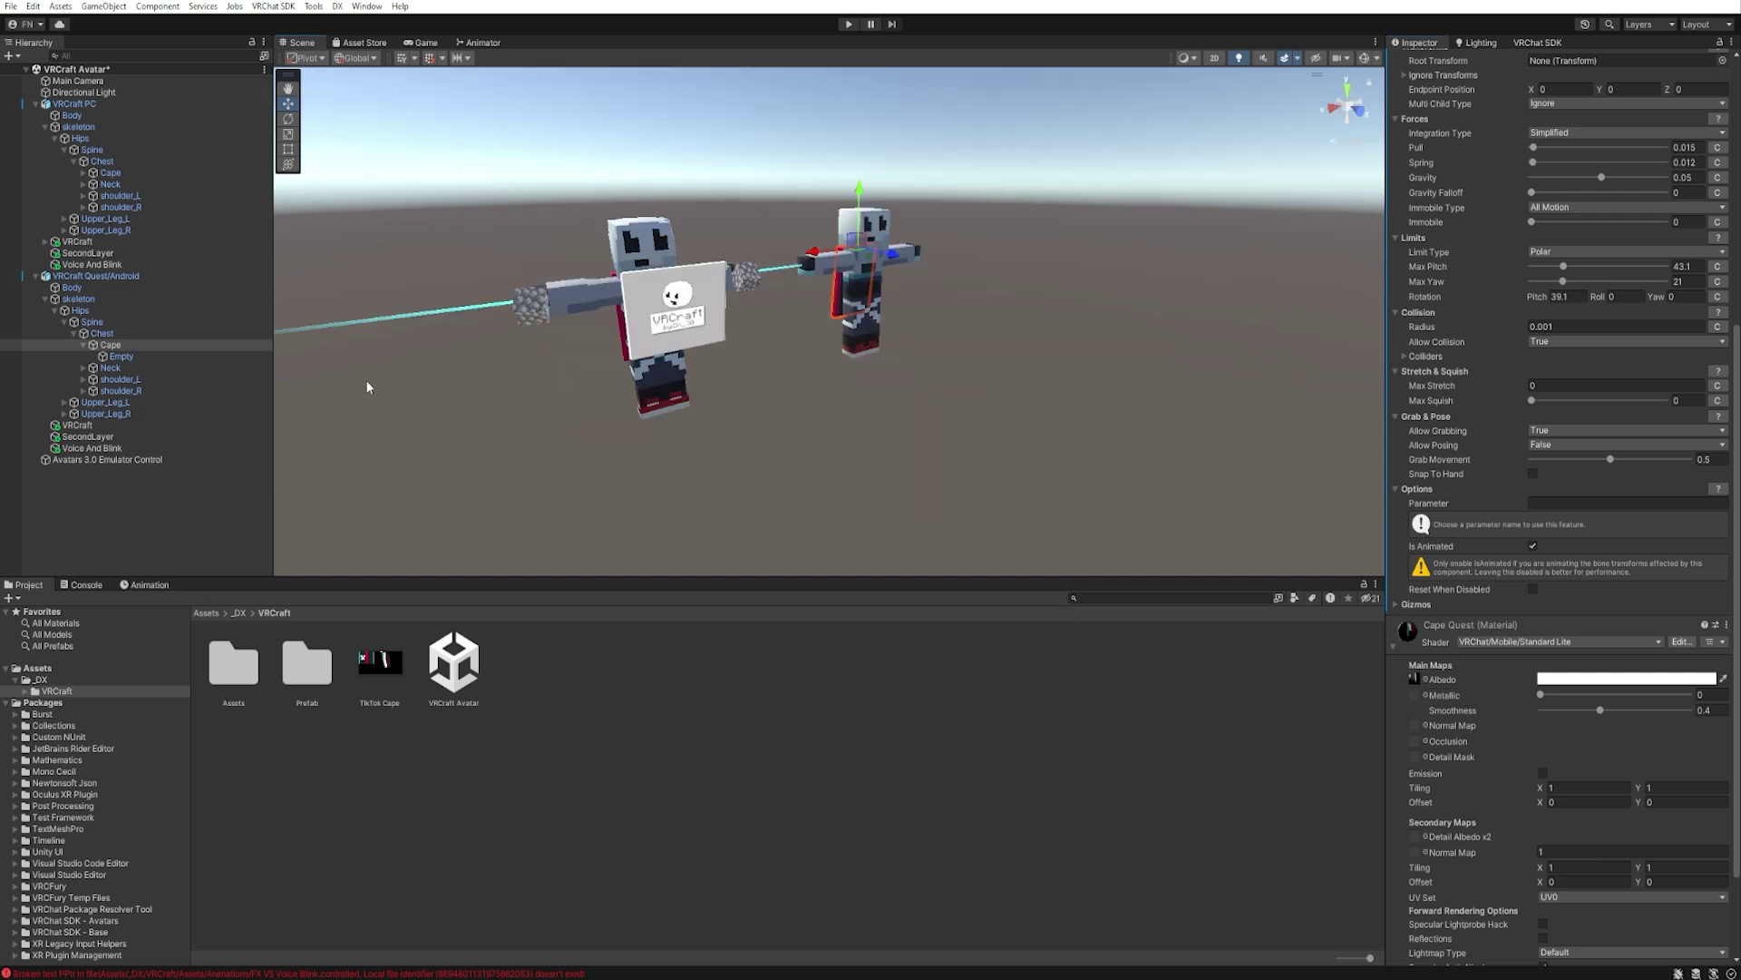